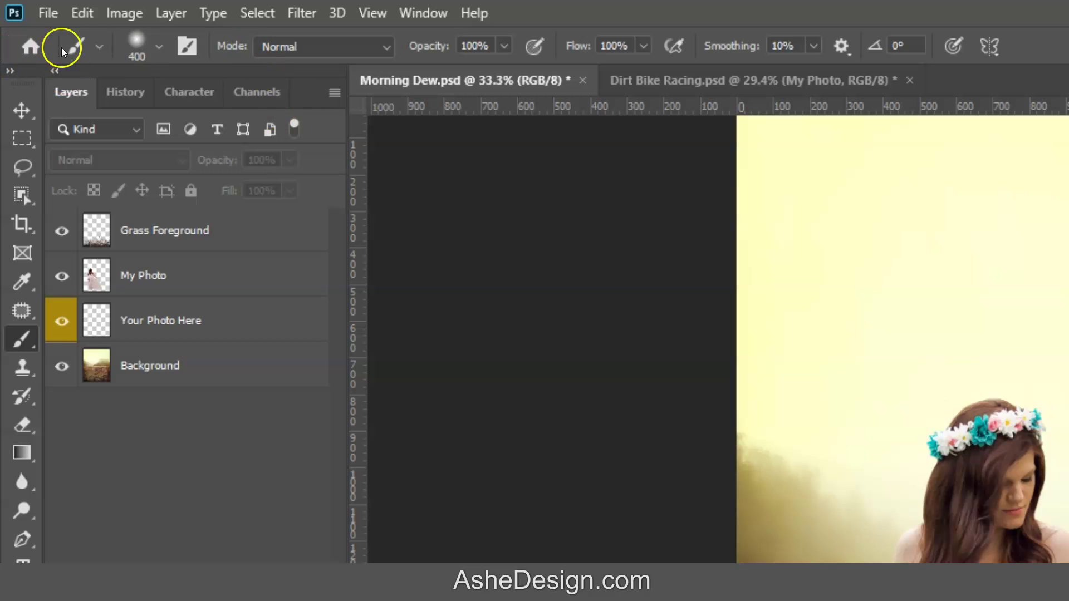
{"action": "left_click", "coordinate": [159, 42]}
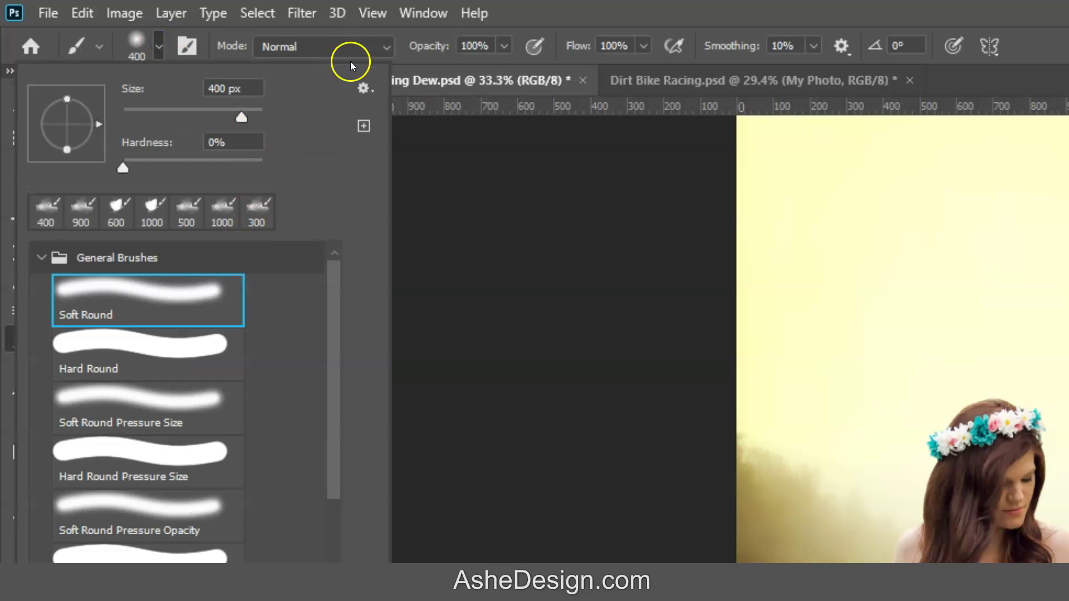
{"action": "left_click", "coordinate": [373, 88]}
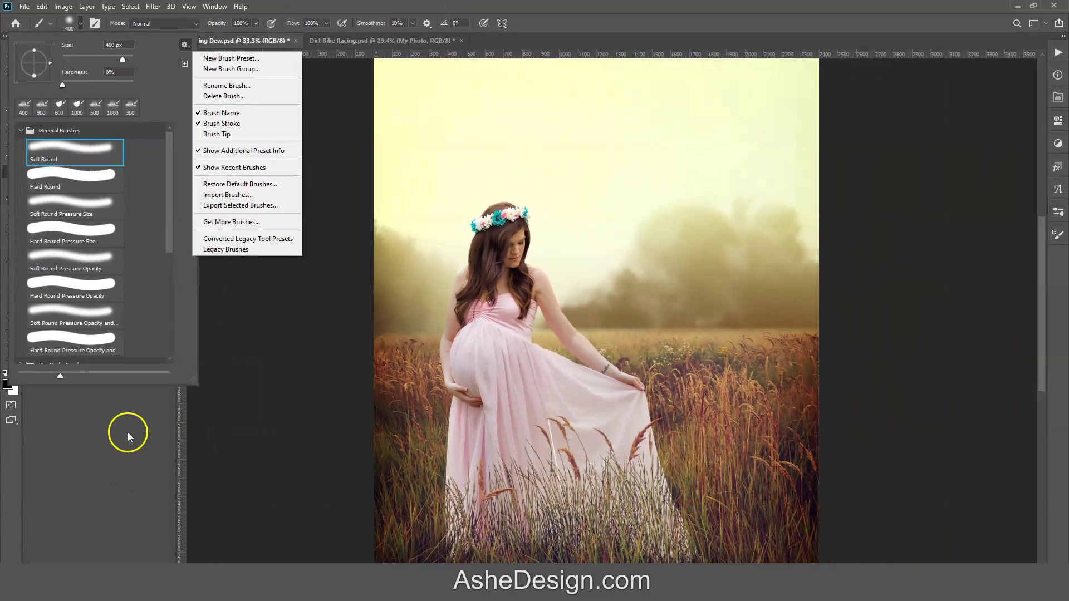
{"action": "left_click", "coordinate": [128, 432]}
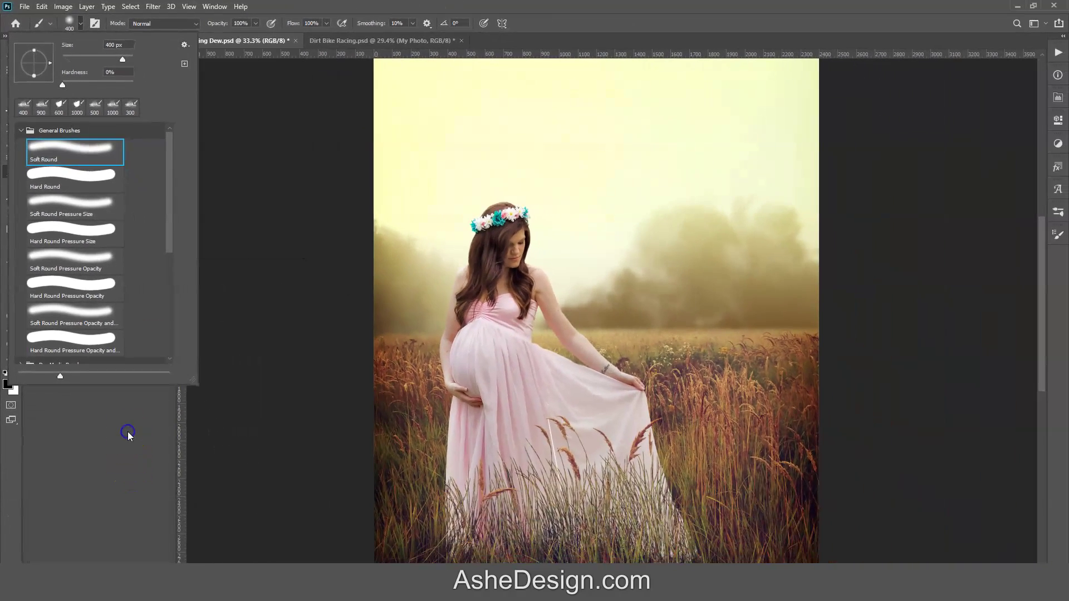
Import the brush file ASHE 2-Tone Clouds from the Ashe Design - Brushes - 2-Tone Clouds folder
{"action": "left_click", "coordinate": [217, 8]}
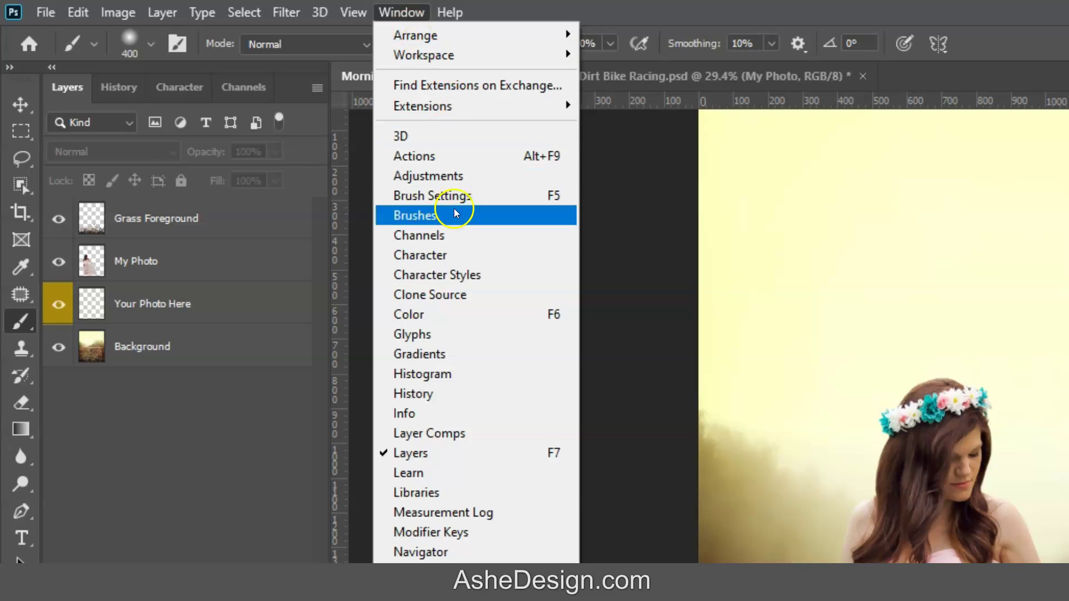
{"action": "left_click", "coordinate": [417, 216]}
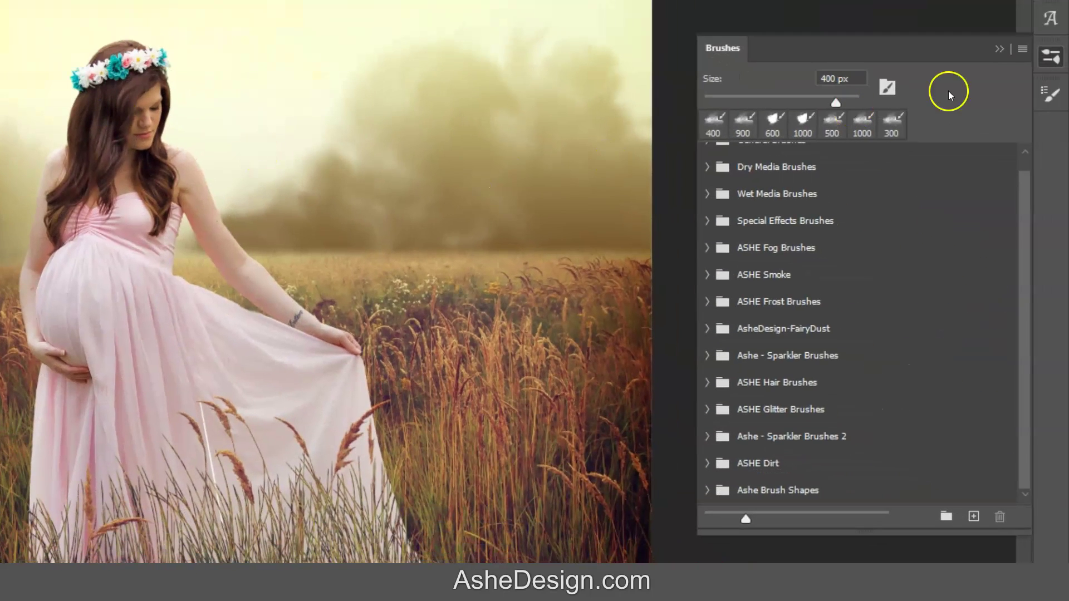
{"action": "left_click", "coordinate": [1023, 50]}
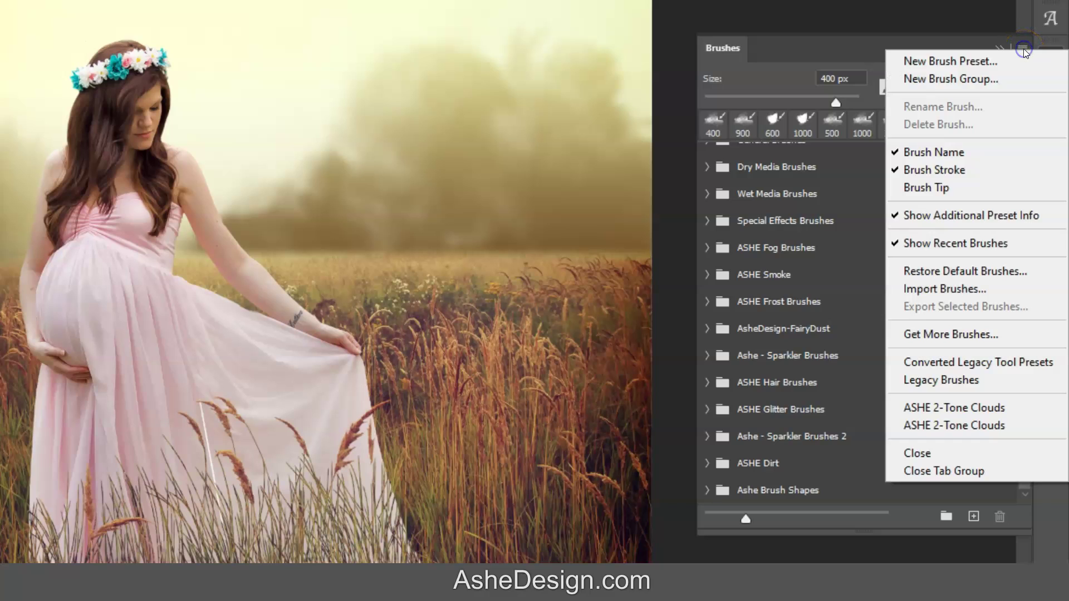
{"action": "left_click", "coordinate": [952, 289]}
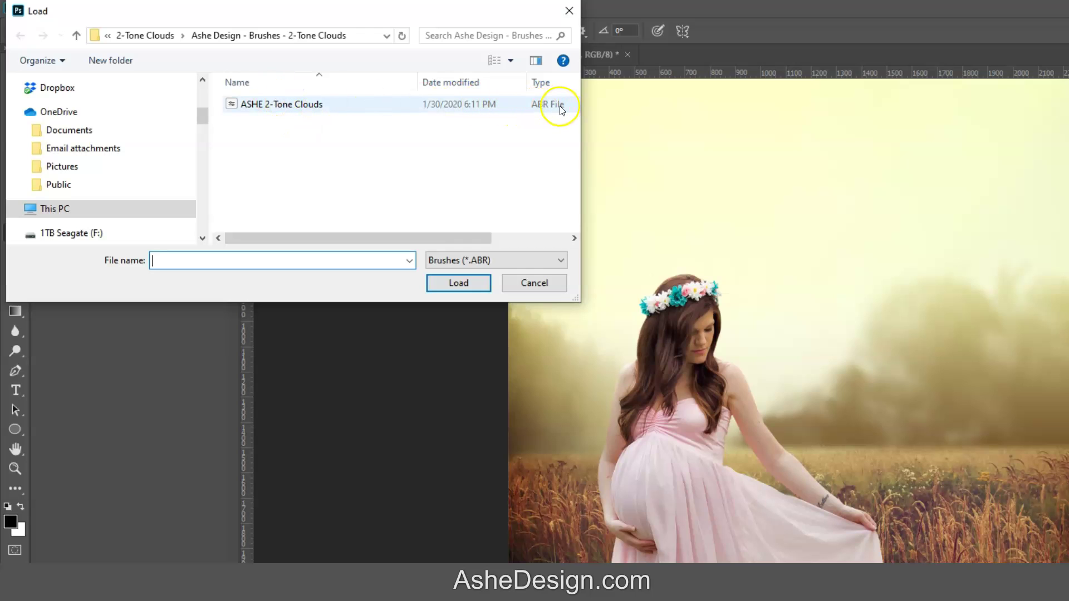
{"action": "double_click", "coordinate": [242, 106]}
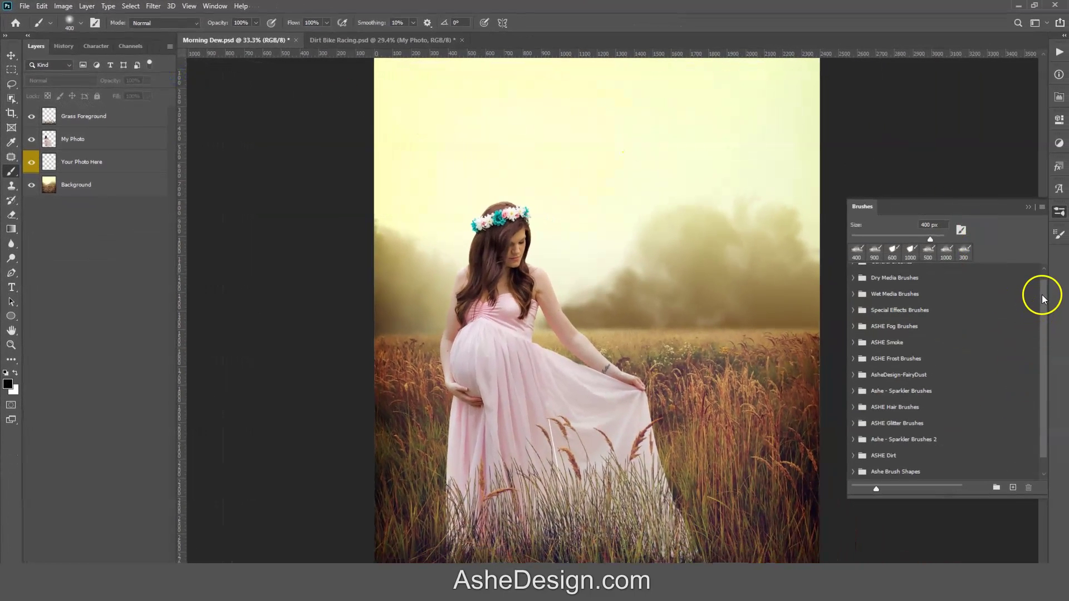
{"action": "left_click_drag", "start_coordinate": [1043, 299], "coordinate": [1043, 334]}
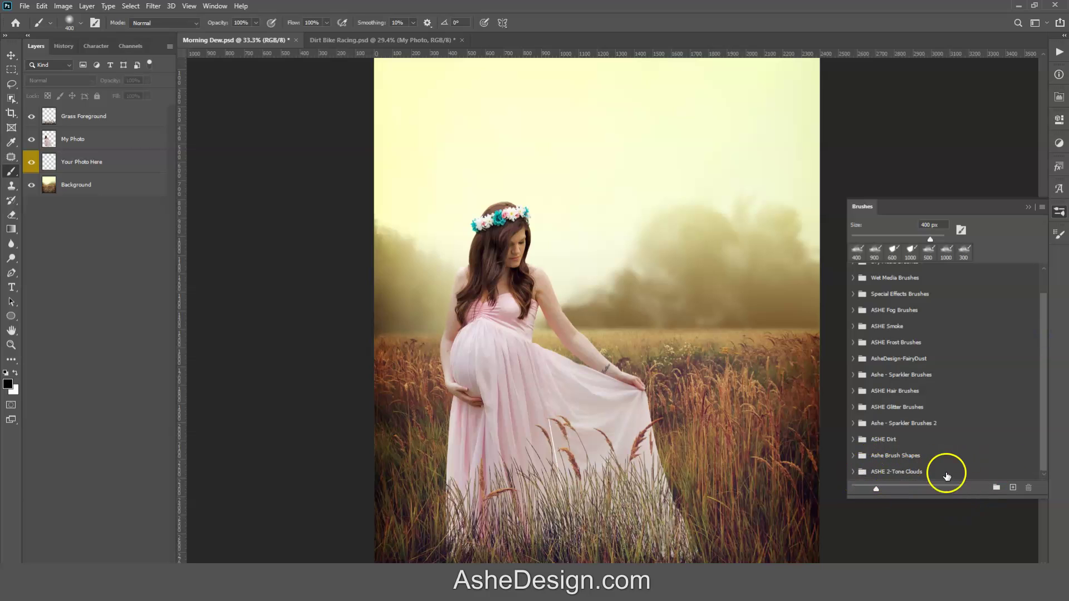
{"action": "left_click", "coordinate": [1028, 206]}
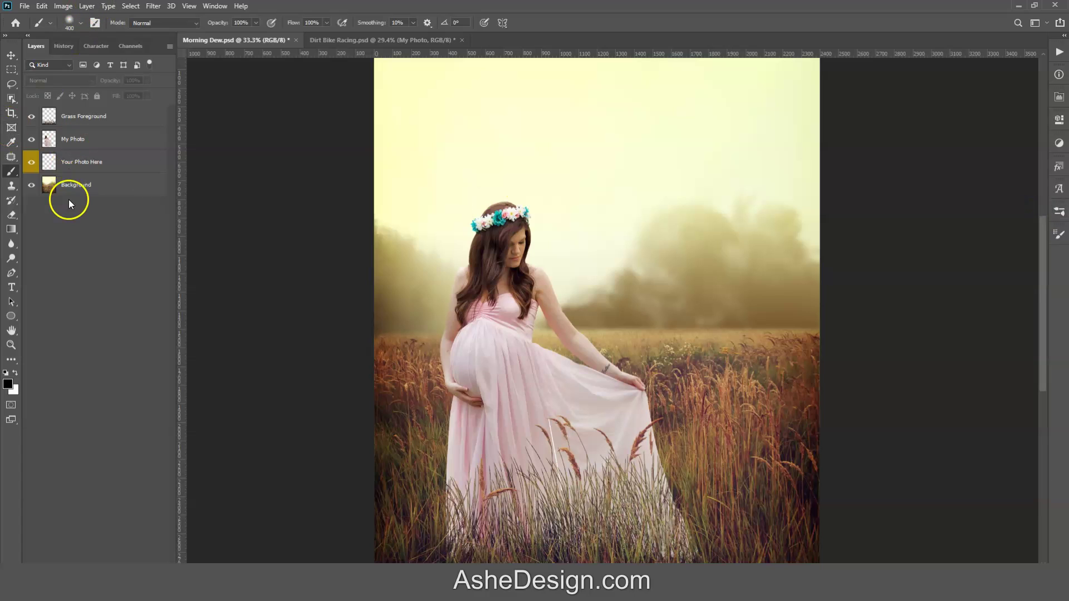
Choose the ASHE Clouds 2-Tone 4 brush from the ASHE 2-Tone Clouds brush group
{"action": "left_click", "coordinate": [82, 22]}
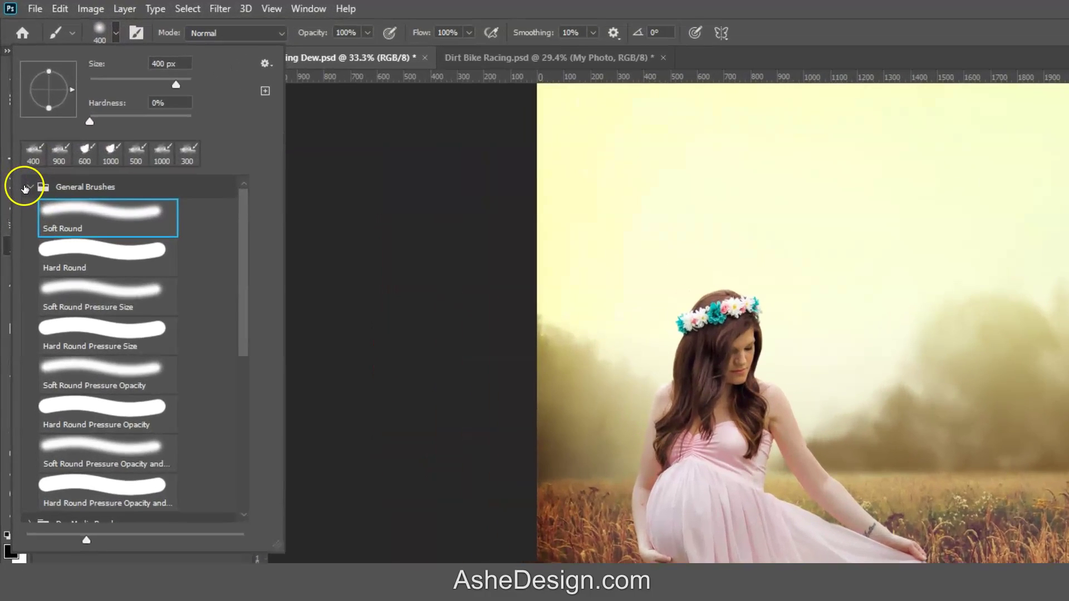
{"action": "left_click", "coordinate": [25, 188]}
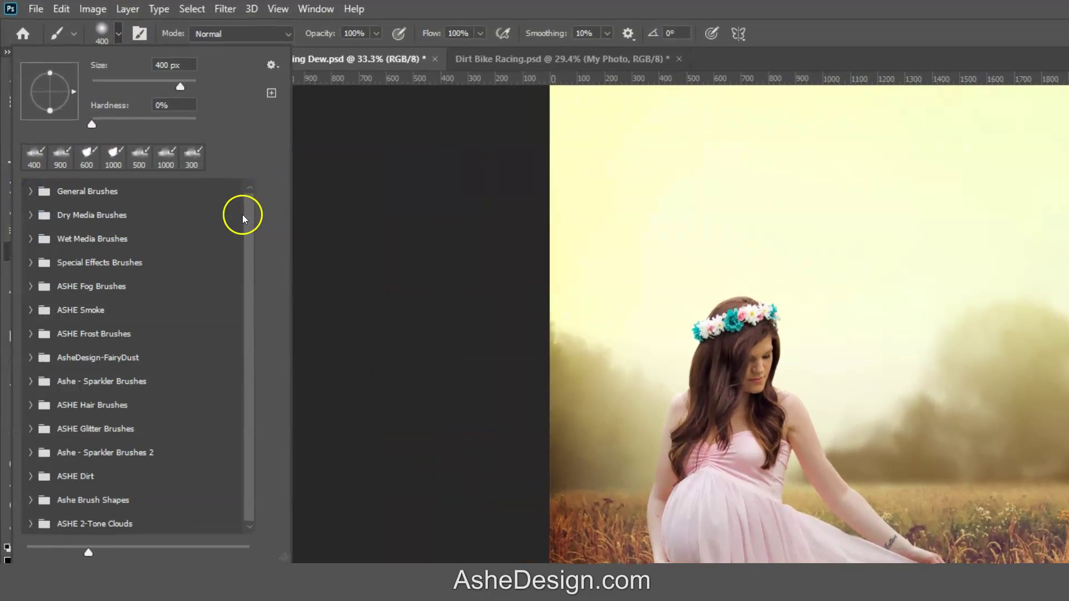
{"action": "left_click", "coordinate": [31, 523]}
{"action": "left_click_drag", "start_coordinate": [245, 272], "coordinate": [260, 462]}
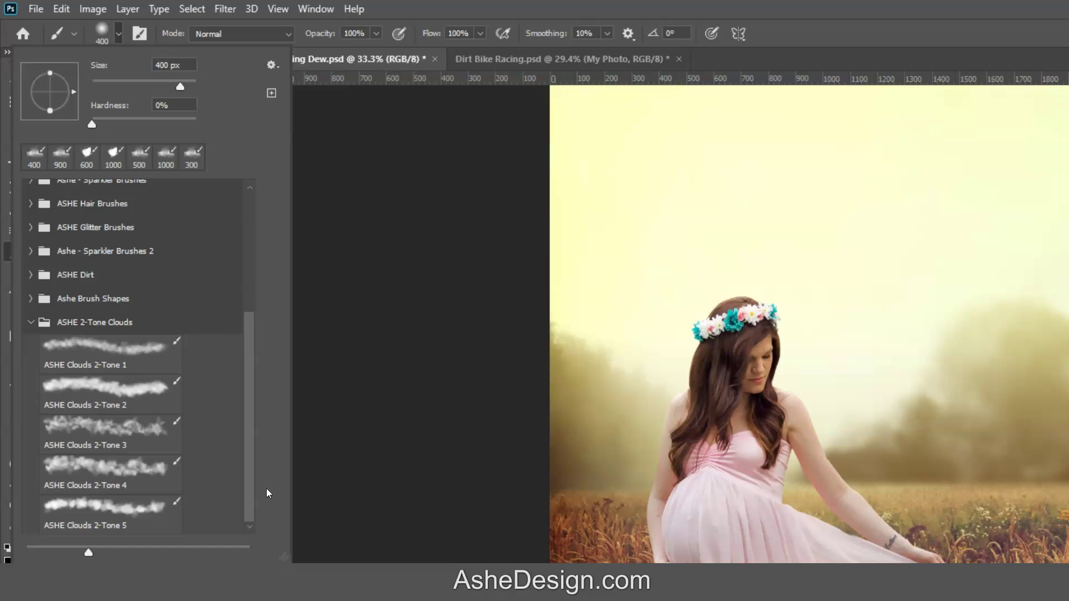
{"action": "left_click", "coordinate": [149, 473]}
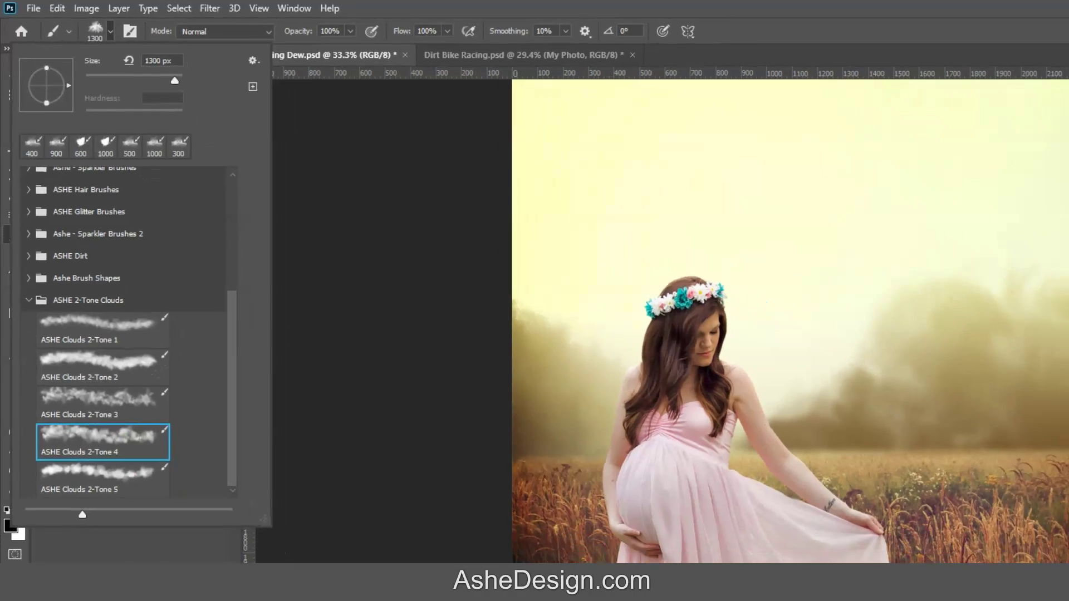
{"action": "left_click", "coordinate": [118, 489]}
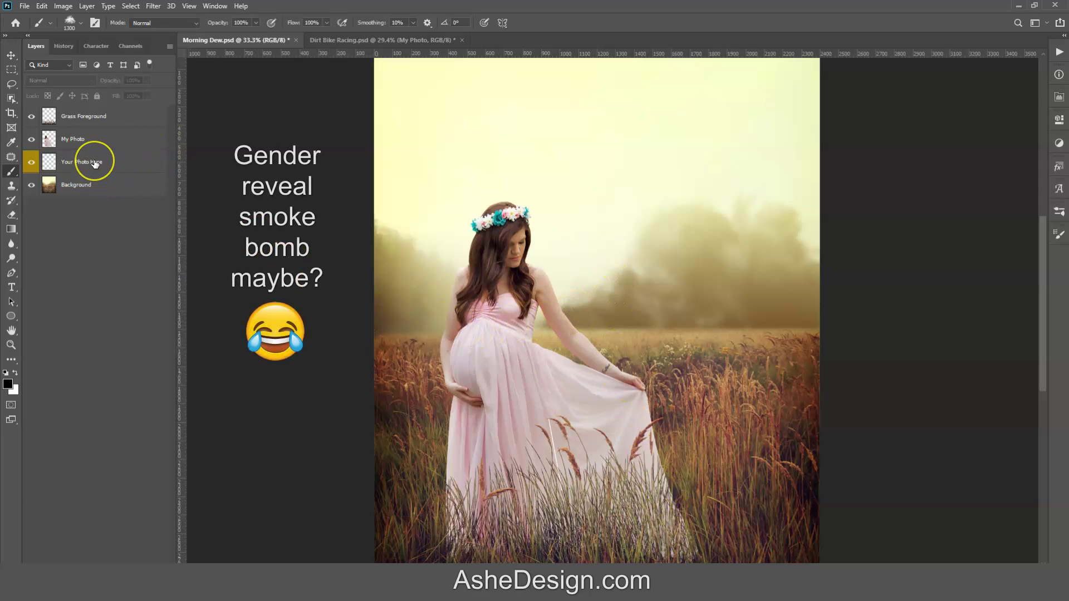
Add a new empty layer directly above the Your Photo Here layer and activate the Brush tool
{"action": "left_click", "coordinate": [115, 162]}
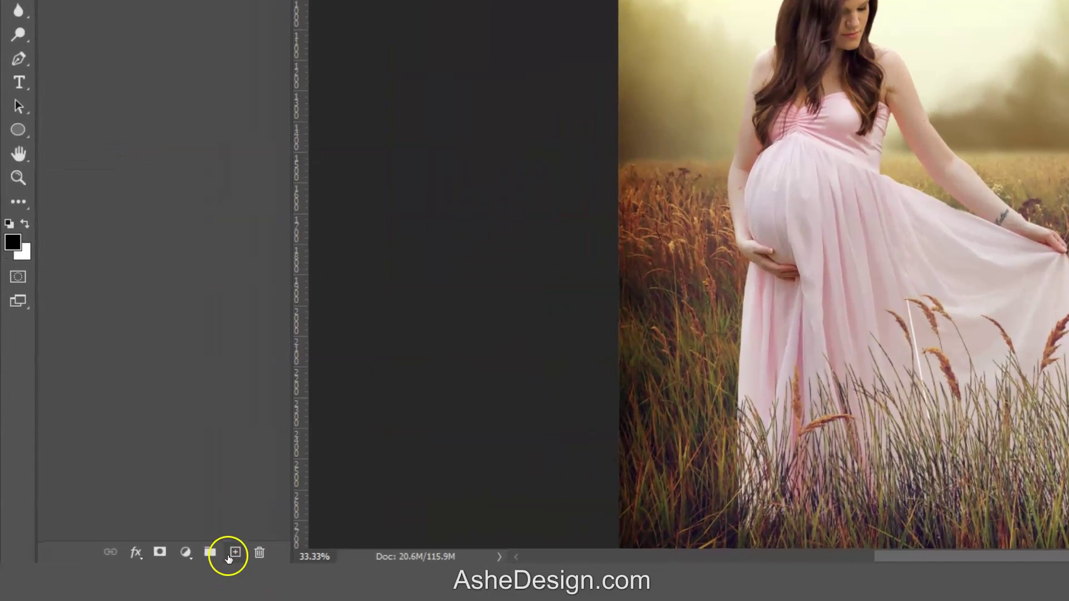
{"action": "left_click", "coordinate": [142, 572]}
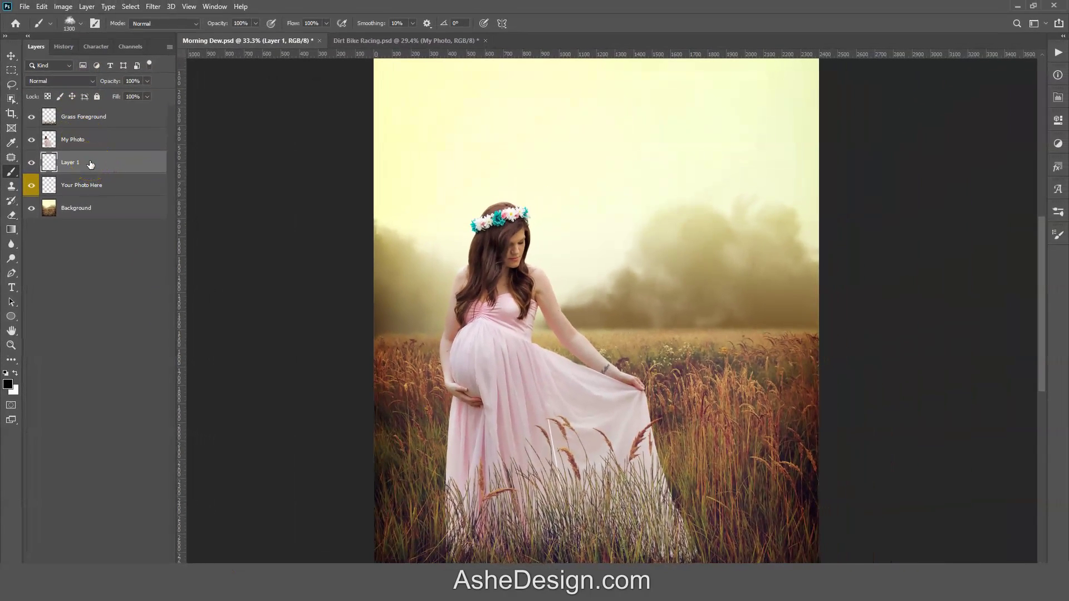
{"action": "left_click", "coordinate": [12, 172]}
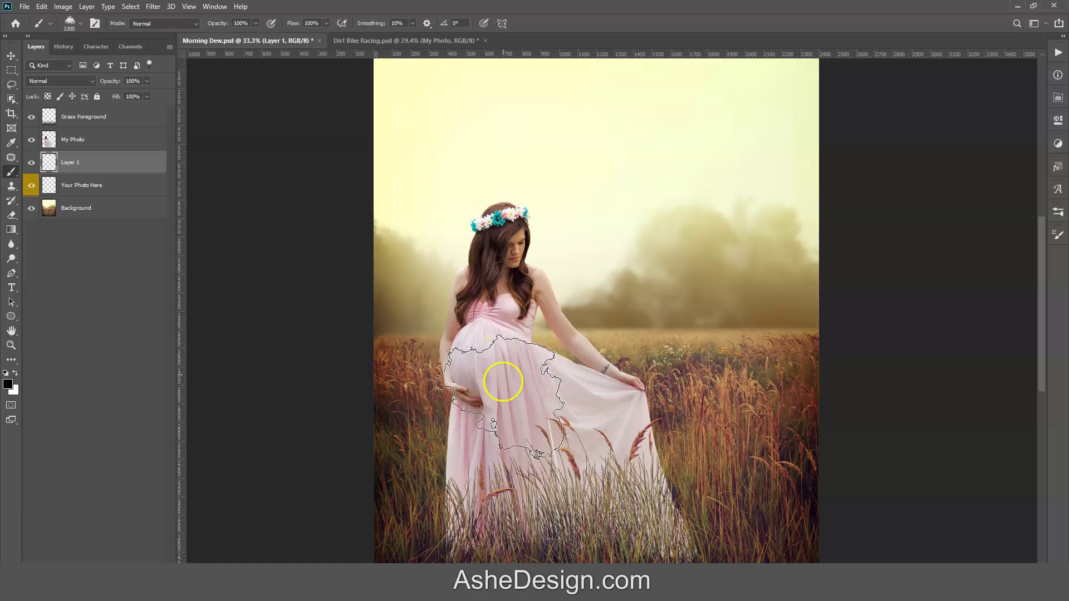
Sample a dark pink from the woman's dress as the foreground color
{"action": "left_click", "coordinate": [501, 385], "text": "ctrl"}
{"action": "left_click", "coordinate": [502, 390], "text": "ctrl"}
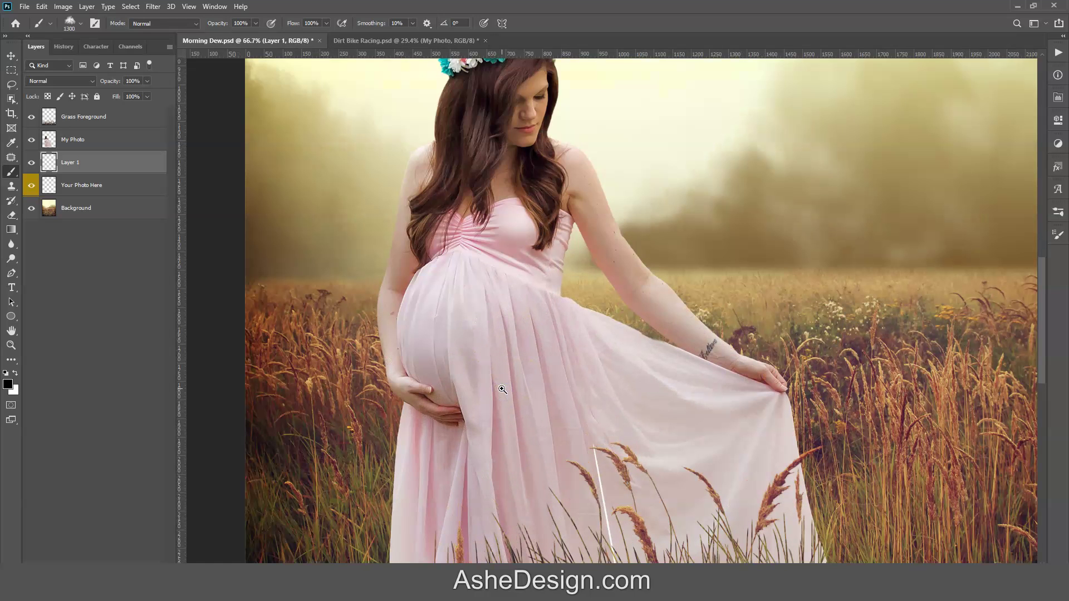
{"action": "mouse_move", "coordinate": [502, 390]}
{"action": "left_mouse_down"}
{"action": "mouse_move", "coordinate": [434, 239]}
{"action": "mouse_move", "coordinate": [479, 425]}
{"action": "mouse_move", "coordinate": [465, 317]}
{"action": "mouse_move", "coordinate": [430, 228]}
{"action": "left_mouse_up"}
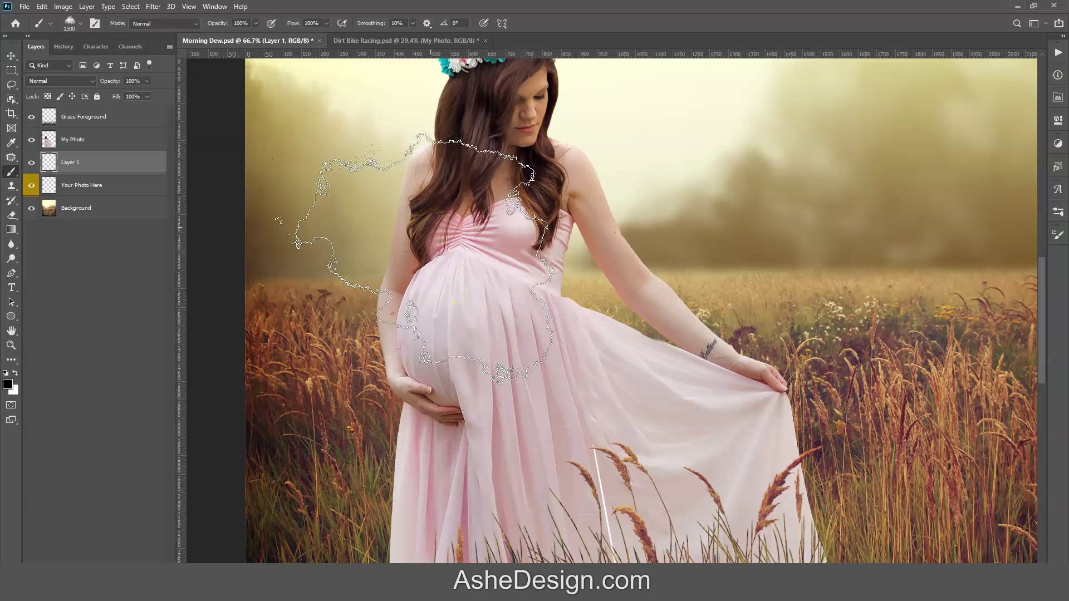
{"action": "left_click_drag", "start_coordinate": [430, 228], "coordinate": [485, 346]}
{"action": "left_click", "coordinate": [512, 320], "text": "alt"}
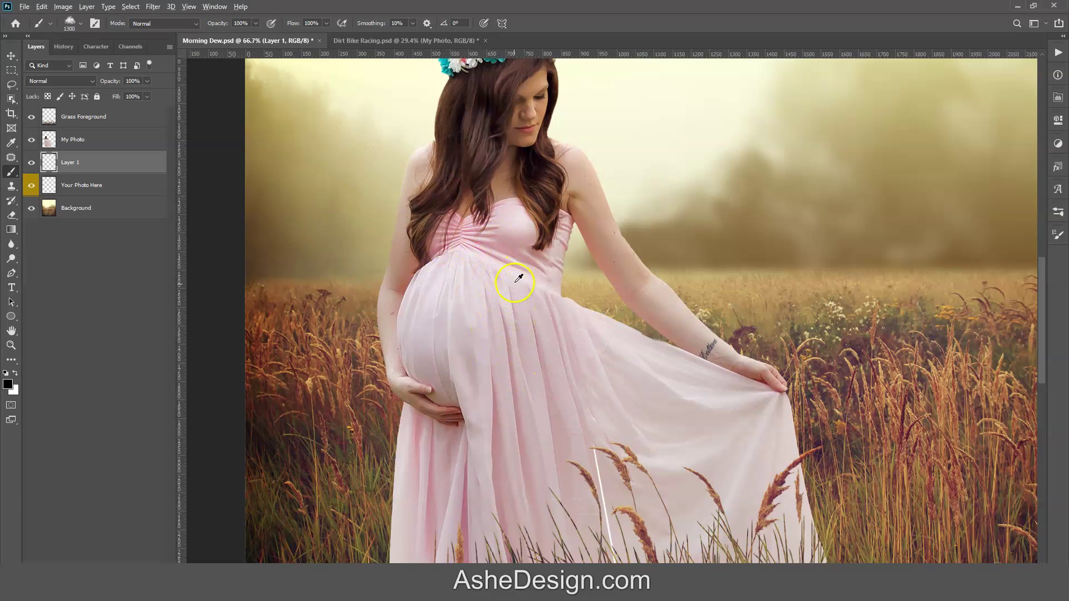
{"action": "left_click_drag", "start_coordinate": [518, 279], "coordinate": [470, 480]}
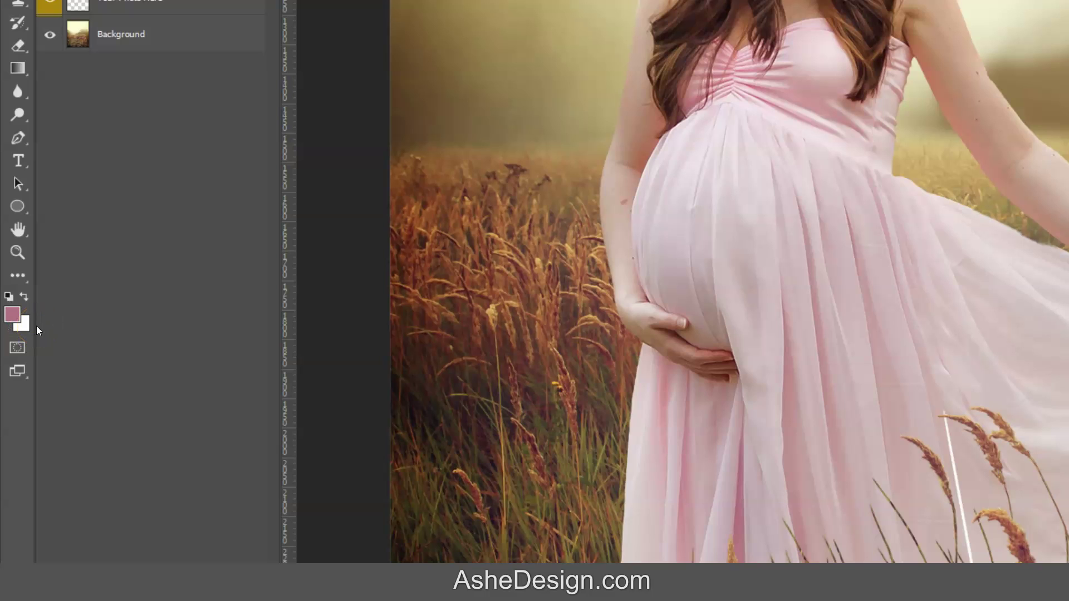
Swap the foreground and background colors, and sample a light pink from the dress as the new foreground color
{"action": "left_click", "coordinate": [24, 296]}
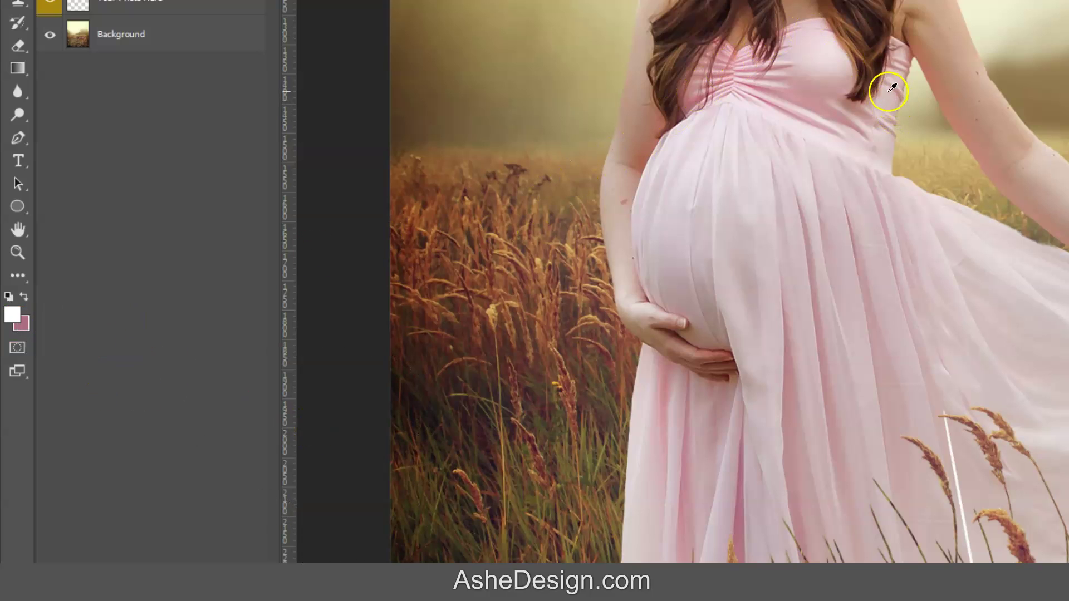
{"action": "left_click", "coordinate": [889, 100]}
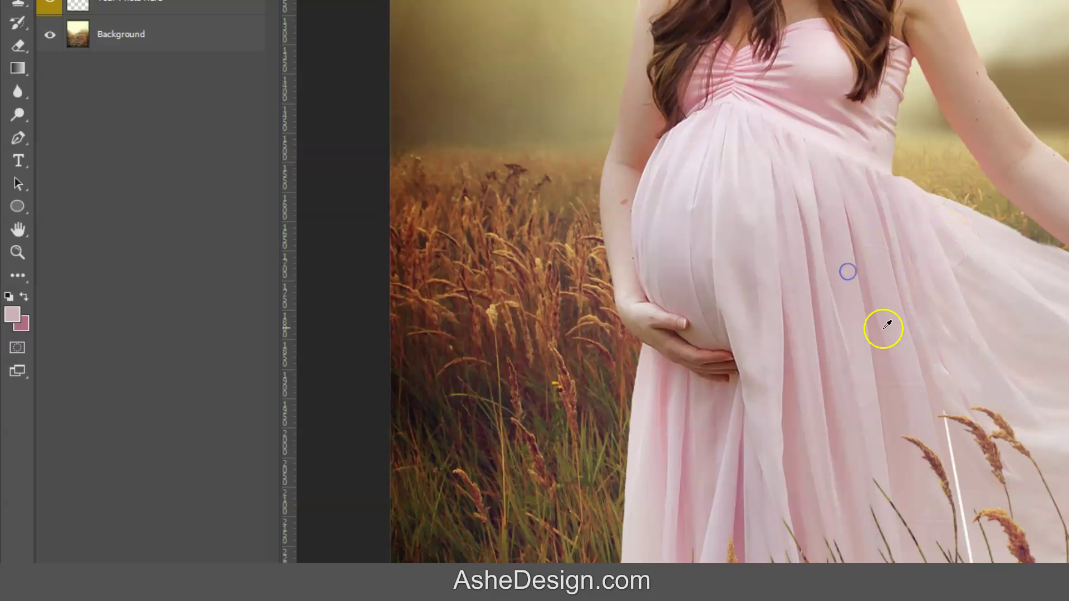
{"action": "left_click", "coordinate": [886, 310]}
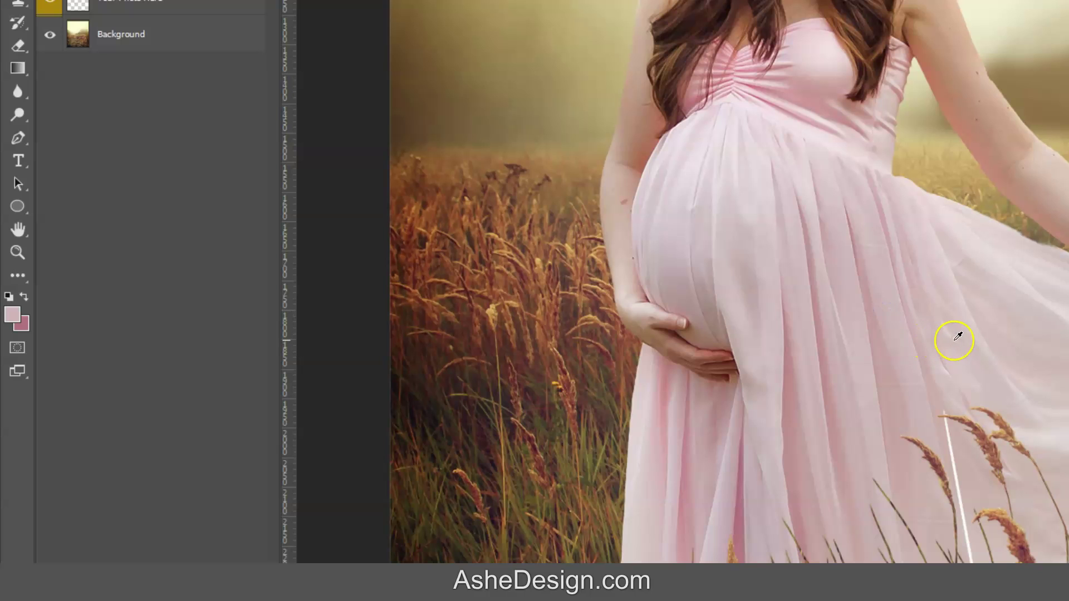
{"action": "left_click", "coordinate": [954, 339]}
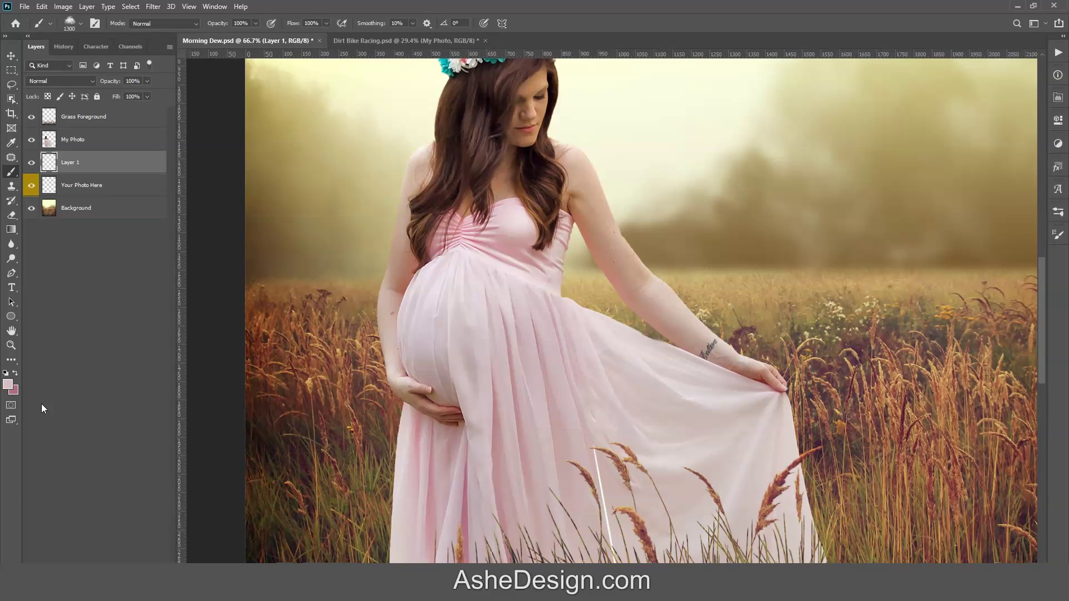
Reduce the cloud brush to 300 px and paint pink smoke rising from the grass to the right of the dress on Layer 1
{"action": "left_click", "coordinate": [642, 382], "text": "alt"}
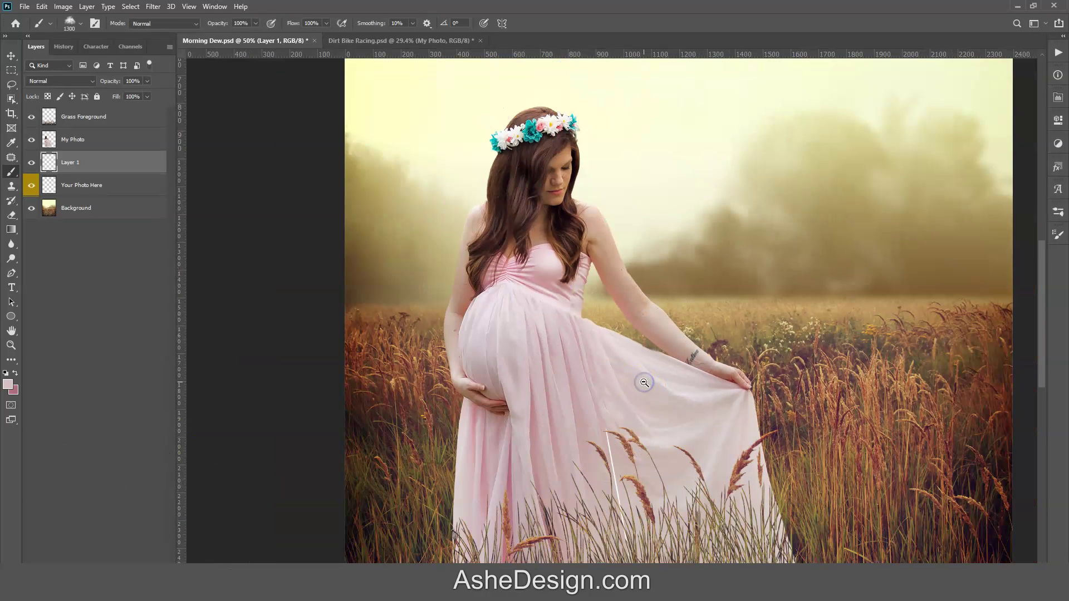
{"action": "left_click", "coordinate": [644, 383], "text": "alt"}
{"action": "left_click", "coordinate": [644, 383], "text": "alt"}
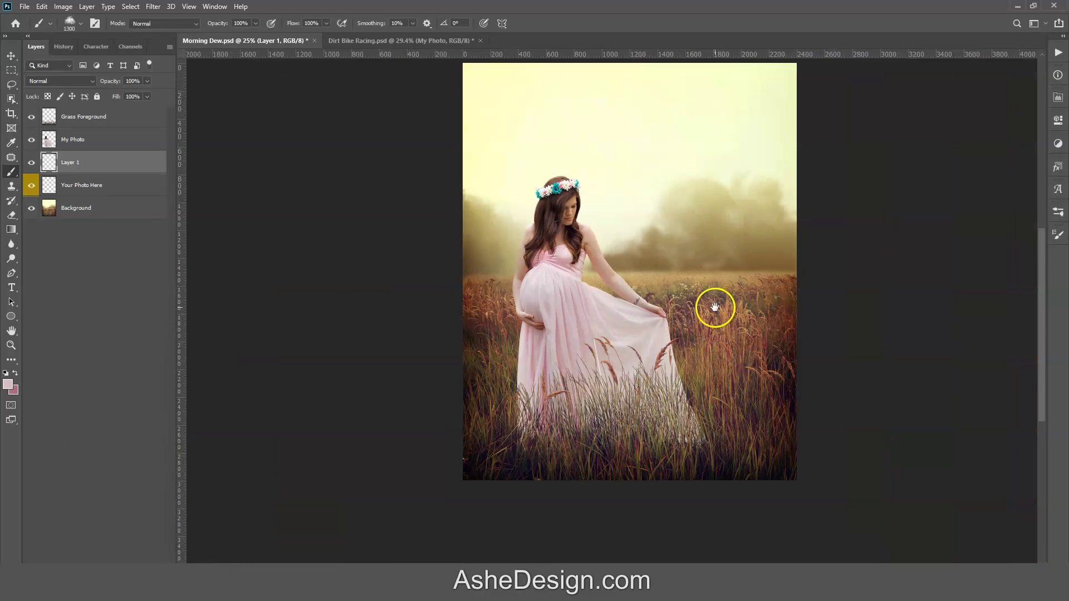
{"action": "left_click_drag", "start_coordinate": [715, 308], "coordinate": [627, 343]}
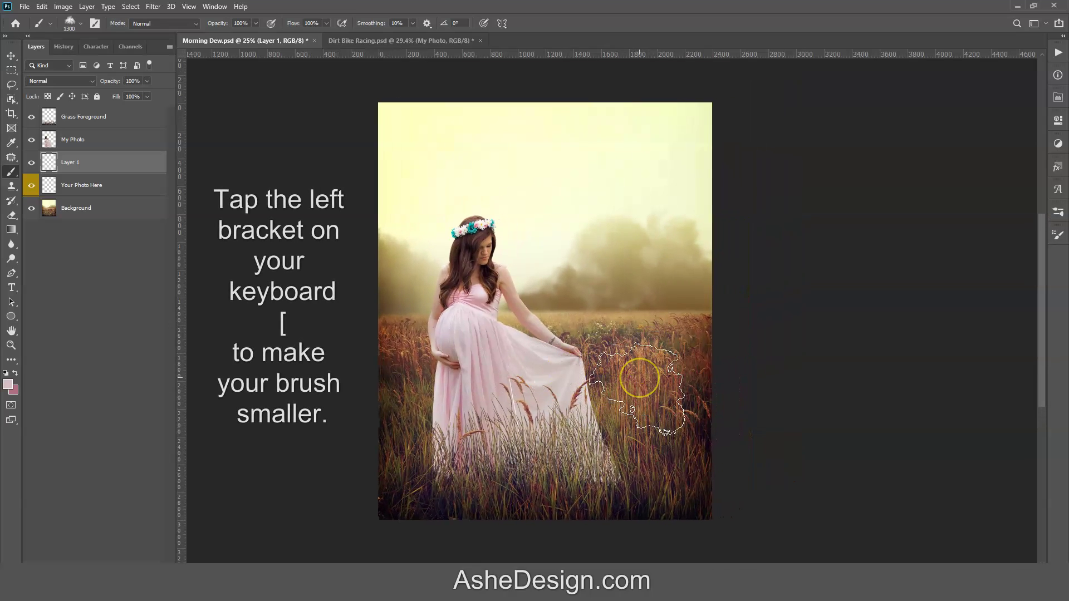
{"action": "key", "text": "bracketleft"}
{"action": "key", "text": "bracketleft"}
{"action": "key", "text": "bracketleft"}
{"action": "key", "text": "bracketleft"}
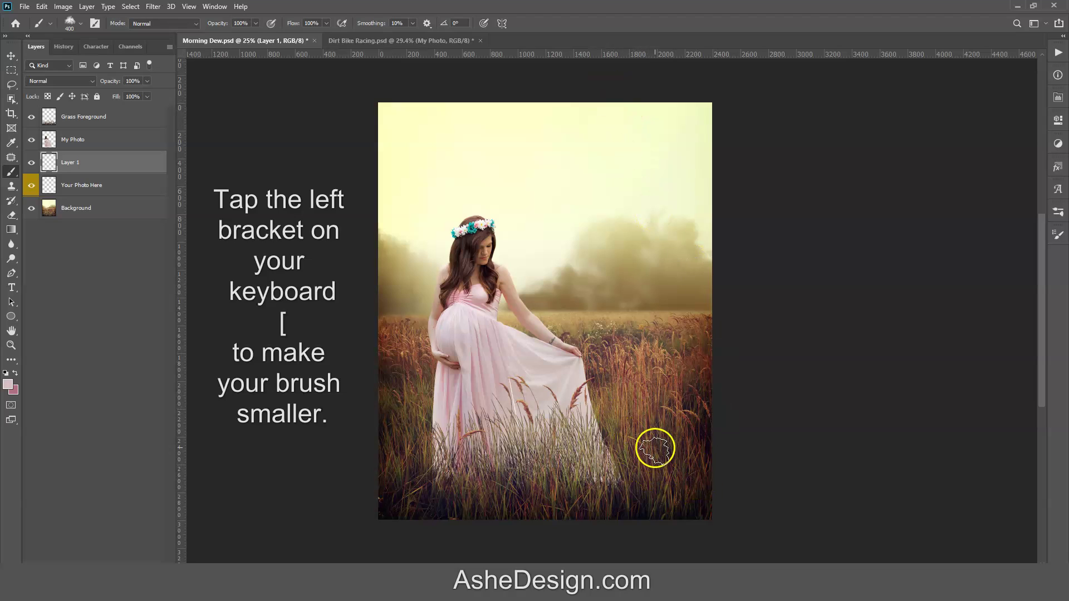
{"action": "key", "text": "bracketleft"}
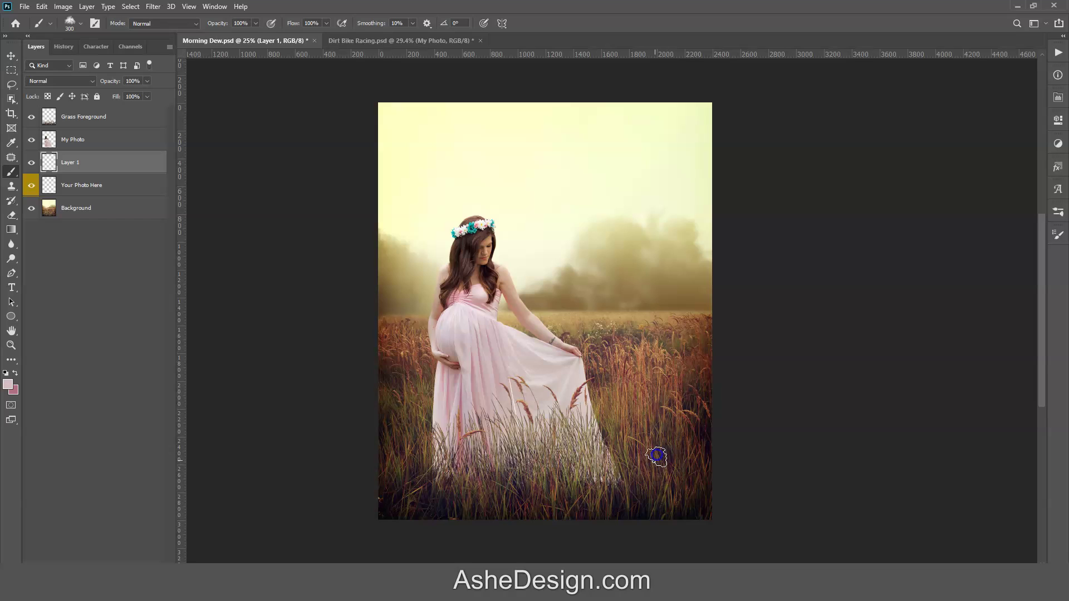
{"action": "mouse_move", "coordinate": [657, 456]}
{"action": "left_mouse_down"}
{"action": "mouse_move", "coordinate": [667, 437]}
{"action": "mouse_move", "coordinate": [640, 429]}
{"action": "mouse_move", "coordinate": [670, 429]}
{"action": "mouse_move", "coordinate": [636, 412]}
{"action": "mouse_move", "coordinate": [657, 409]}
{"action": "mouse_move", "coordinate": [634, 410]}
{"action": "mouse_move", "coordinate": [676, 400]}
{"action": "mouse_move", "coordinate": [621, 391]}
{"action": "mouse_move", "coordinate": [655, 380]}
{"action": "mouse_move", "coordinate": [654, 393]}
{"action": "mouse_move", "coordinate": [632, 373]}
{"action": "mouse_move", "coordinate": [634, 390]}
{"action": "mouse_move", "coordinate": [672, 371]}
{"action": "mouse_move", "coordinate": [617, 363]}
{"action": "mouse_move", "coordinate": [669, 363]}
{"action": "mouse_move", "coordinate": [656, 377]}
{"action": "mouse_move", "coordinate": [669, 349]}
{"action": "left_mouse_up"}
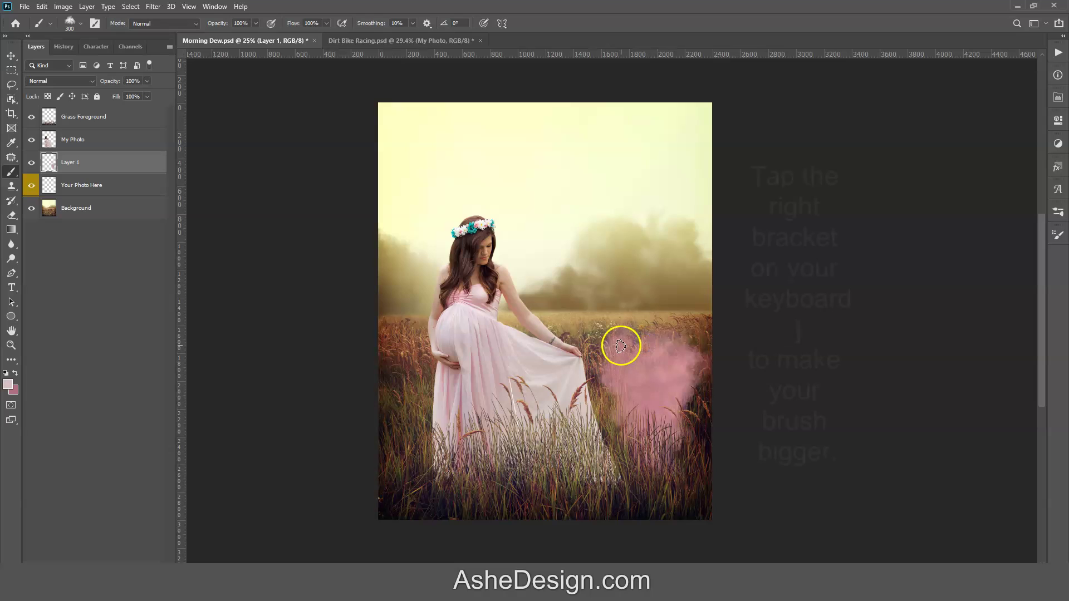
Enlarge the cloud brush to 800 px and extend the pink smoke column upward past the trees into the sky
{"action": "key", "text": "bracketright"}
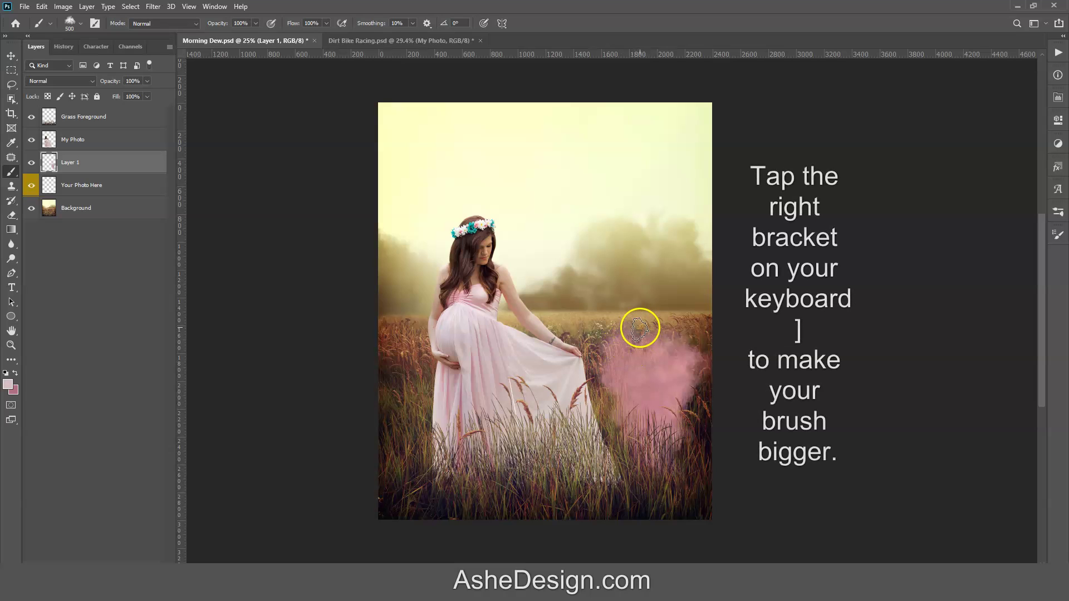
{"action": "key", "text": "bracketright"}
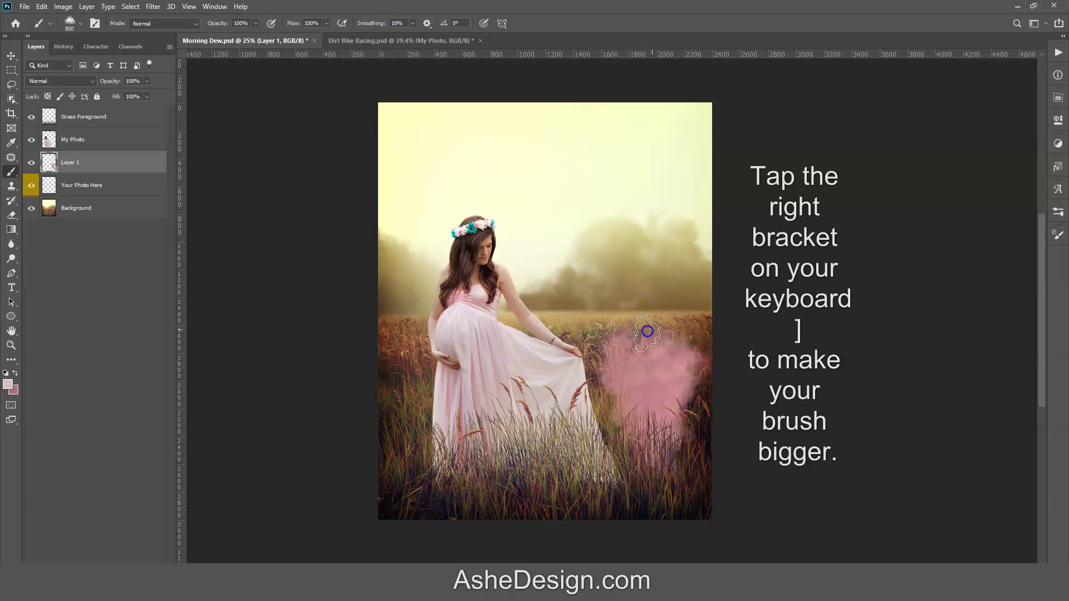
{"action": "mouse_move", "coordinate": [661, 335]}
{"action": "left_mouse_down"}
{"action": "mouse_move", "coordinate": [623, 318]}
{"action": "mouse_move", "coordinate": [641, 323]}
{"action": "mouse_move", "coordinate": [625, 321]}
{"action": "mouse_move", "coordinate": [639, 300]}
{"action": "mouse_move", "coordinate": [664, 302]}
{"action": "mouse_move", "coordinate": [626, 288]}
{"action": "mouse_move", "coordinate": [655, 277]}
{"action": "mouse_move", "coordinate": [613, 280]}
{"action": "mouse_move", "coordinate": [619, 269]}
{"action": "mouse_move", "coordinate": [659, 283]}
{"action": "mouse_move", "coordinate": [619, 241]}
{"action": "mouse_move", "coordinate": [571, 282]}
{"action": "mouse_move", "coordinate": [590, 238]}
{"action": "mouse_move", "coordinate": [597, 249]}
{"action": "mouse_move", "coordinate": [631, 195]}
{"action": "left_mouse_up"}
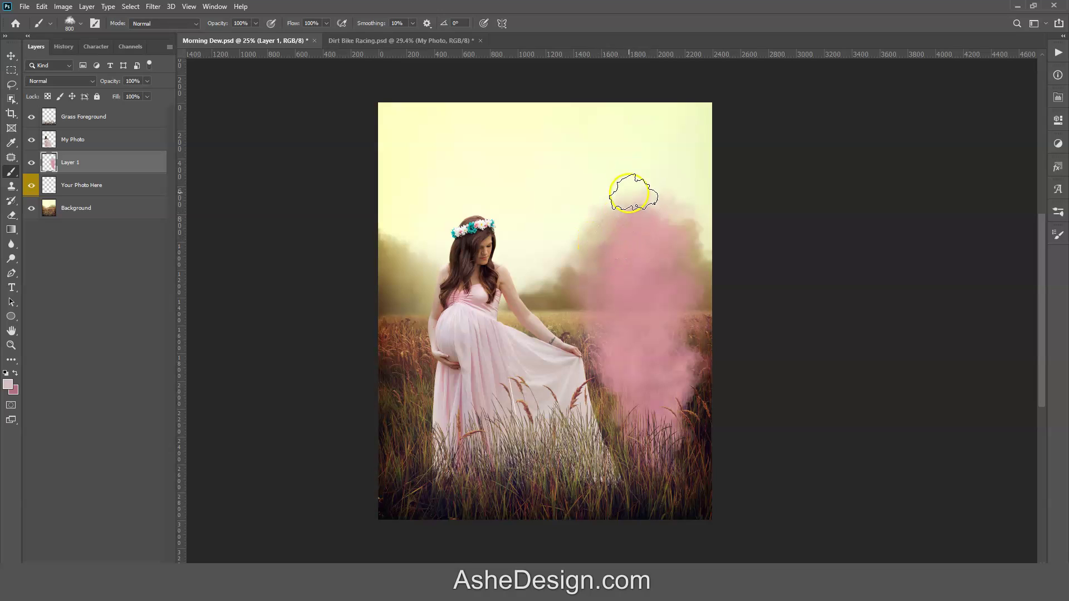
Enlarge the cloud brush to 1200 px and spread the pink smoke across the upper sky to the image's top edge on Layer 1
{"action": "key", "text": "bracketright"}
{"action": "key", "text": "bracketright"}
{"action": "key", "text": "bracketright"}
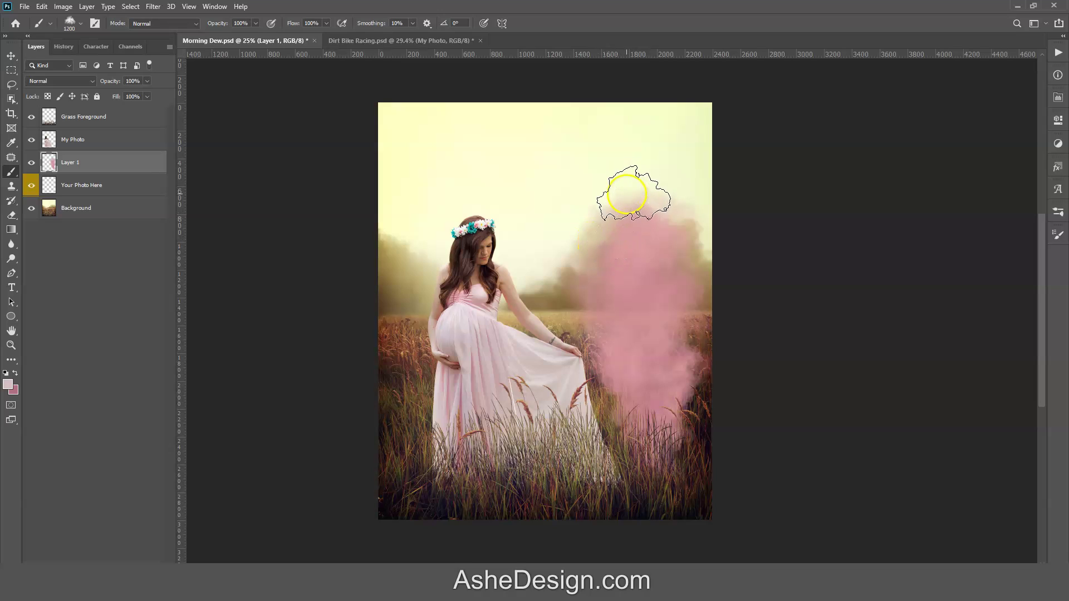
{"action": "mouse_move", "coordinate": [627, 204]}
{"action": "left_mouse_down"}
{"action": "mouse_move", "coordinate": [644, 206]}
{"action": "mouse_move", "coordinate": [578, 174]}
{"action": "mouse_move", "coordinate": [621, 171]}
{"action": "mouse_move", "coordinate": [579, 115]}
{"action": "left_mouse_up"}
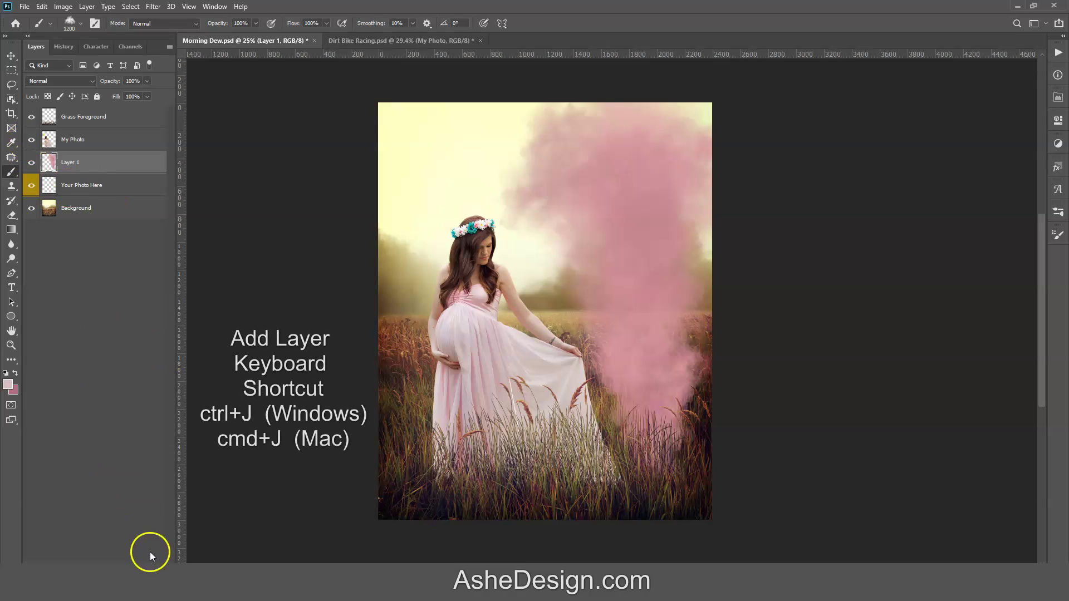
Add a new layer above Layer 1 and clip it to the smoke on Layer 1
{"action": "left_click", "coordinate": [143, 575]}
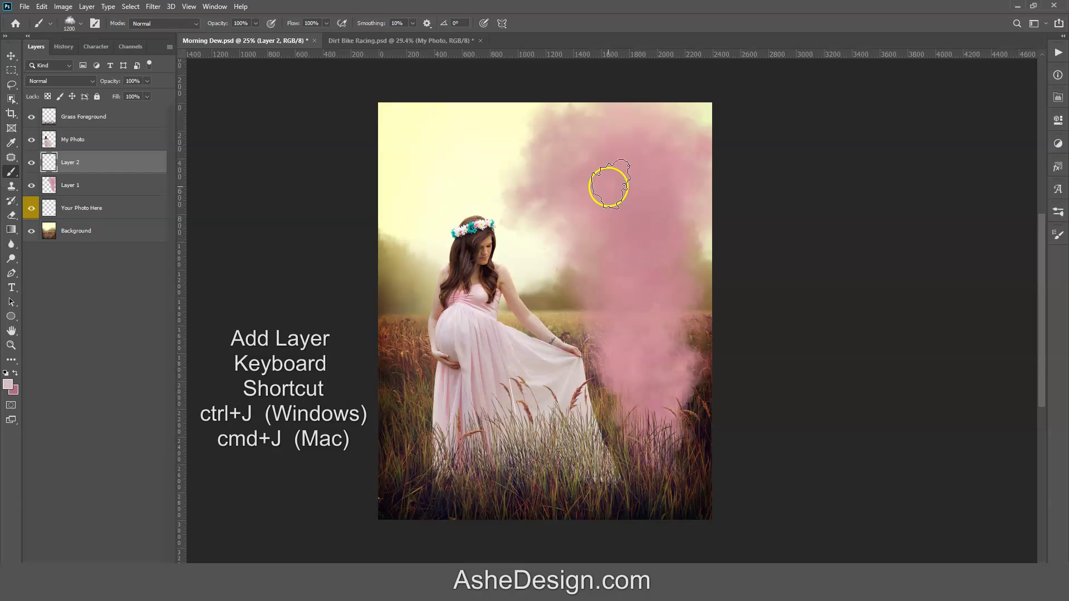
{"action": "left_click", "coordinate": [554, 209]}
{"action": "left_click", "coordinate": [582, 323]}
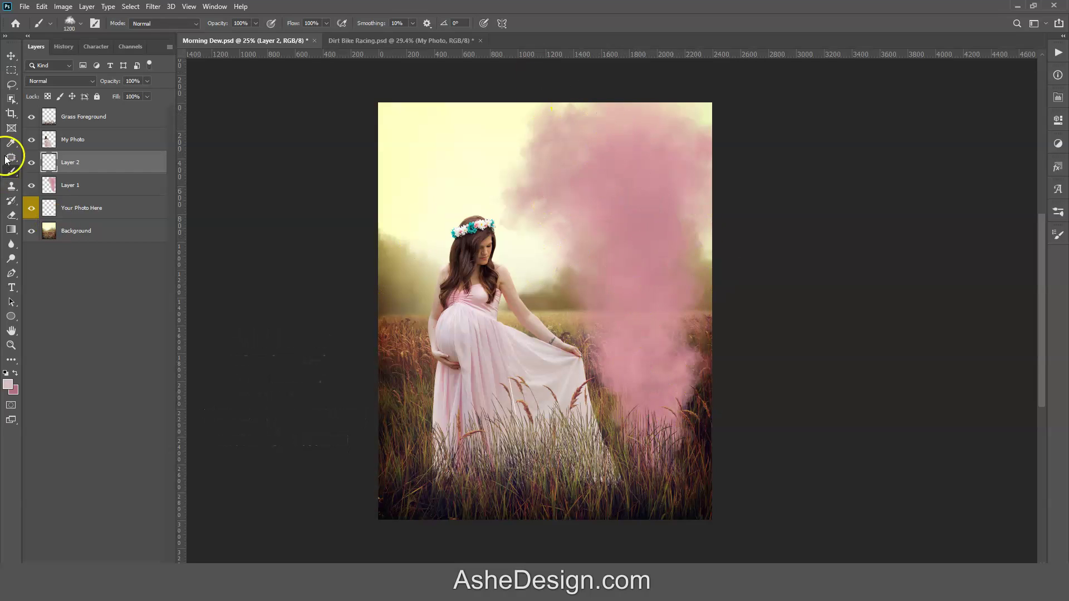
{"action": "right_click", "coordinate": [80, 160]}
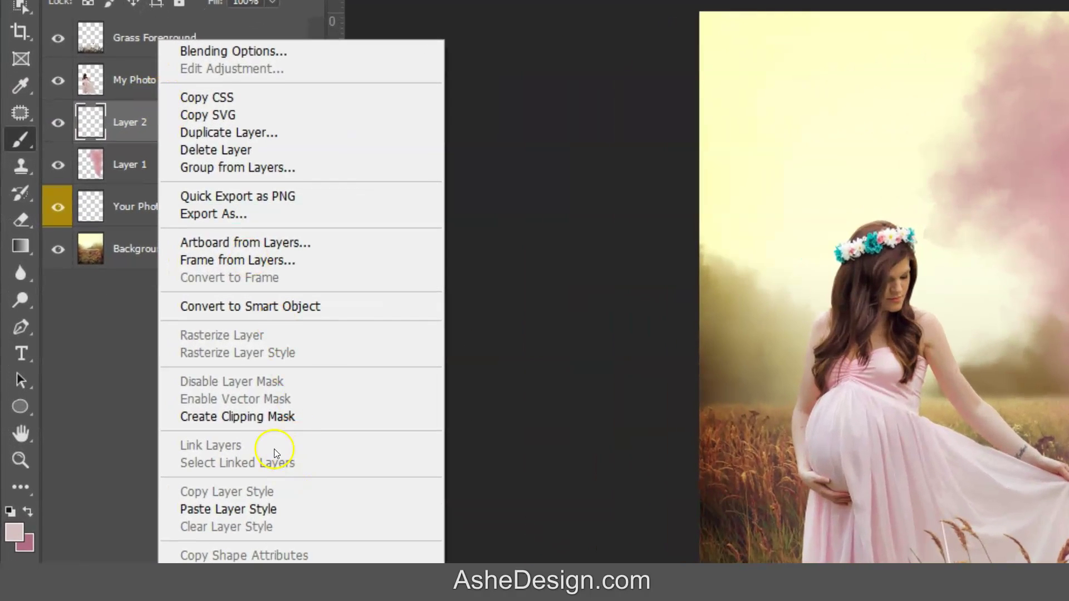
{"action": "left_click", "coordinate": [235, 419]}
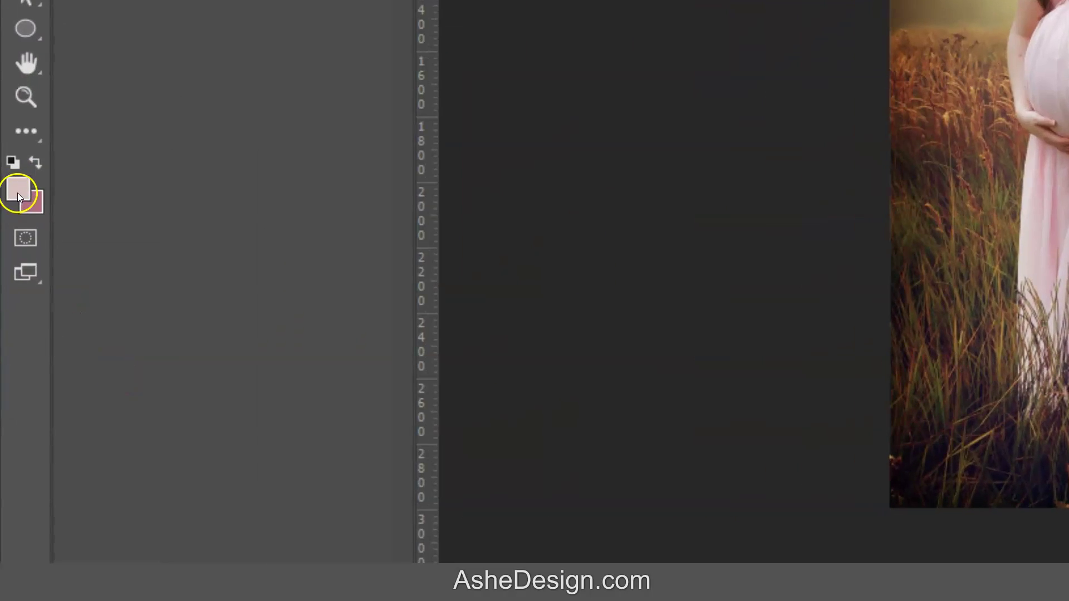
Swap the foreground and background colors, set the new foreground color to white, and return to the Brush tool
{"action": "left_click", "coordinate": [36, 162]}
{"action": "left_click", "coordinate": [19, 187]}
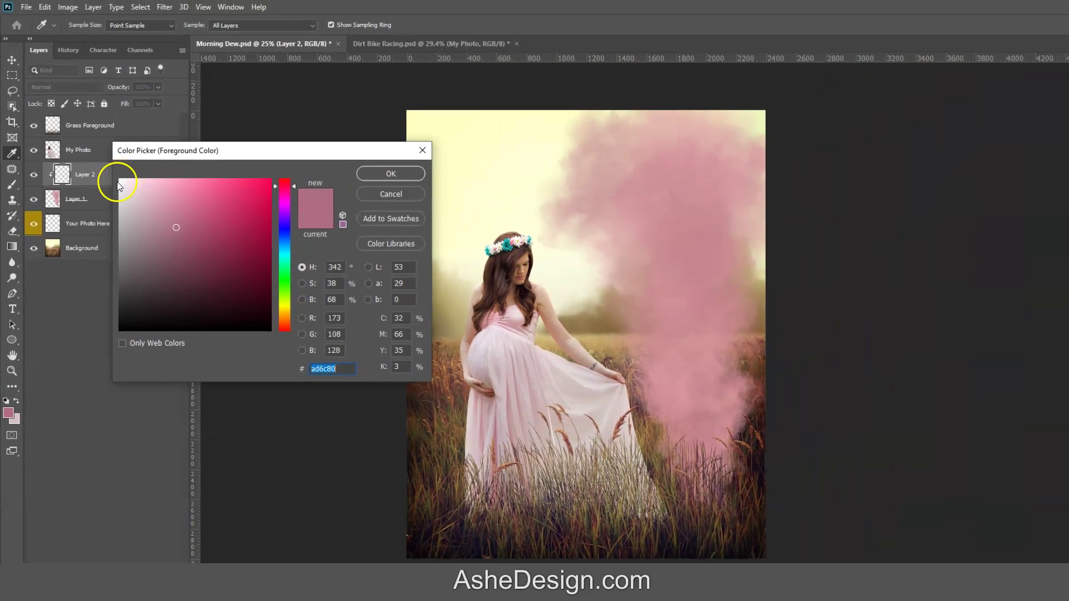
{"action": "left_click", "coordinate": [120, 181]}
{"action": "left_click", "coordinate": [379, 172]}
{"action": "key", "text": "b"}
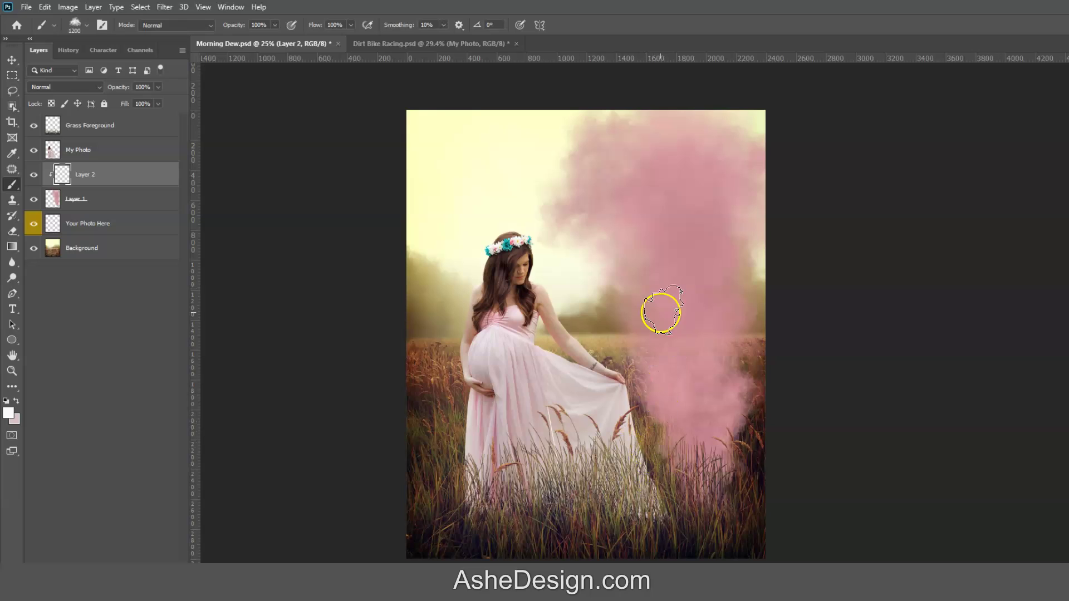
Paint soft white highlights over the pink smoke column on Layer 2, from the grass up into the sky
{"action": "mouse_move", "coordinate": [672, 440]}
{"action": "left_mouse_down"}
{"action": "mouse_move", "coordinate": [662, 351]}
{"action": "mouse_move", "coordinate": [649, 292]}
{"action": "left_mouse_up"}
{"action": "left_click", "coordinate": [577, 177]}
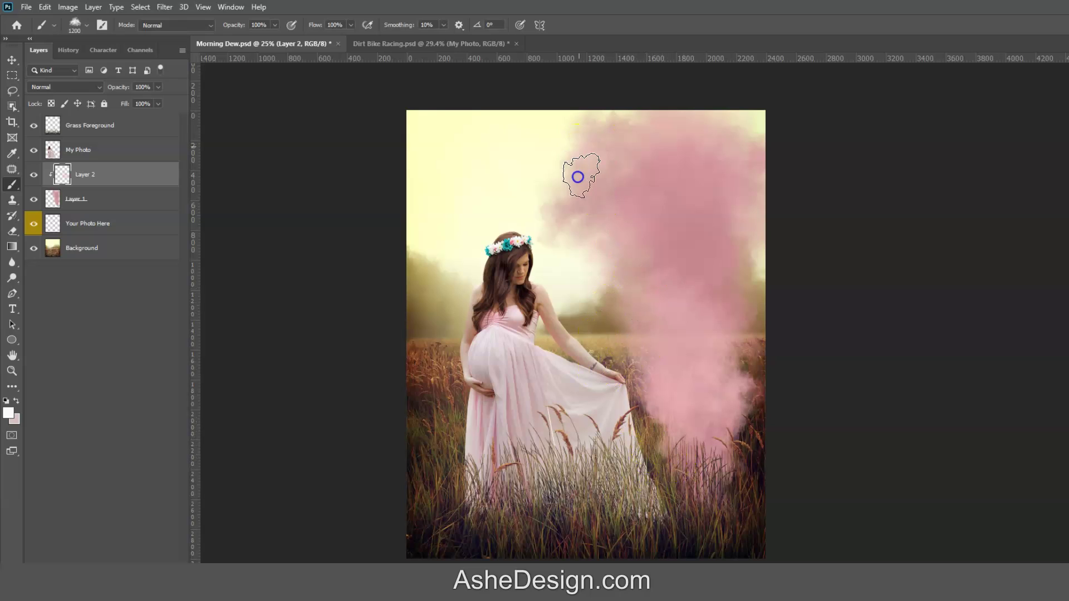
{"action": "left_click_drag", "start_coordinate": [585, 132], "coordinate": [596, 231]}
{"action": "left_click", "coordinate": [566, 258]}
{"action": "left_click", "coordinate": [679, 132]}
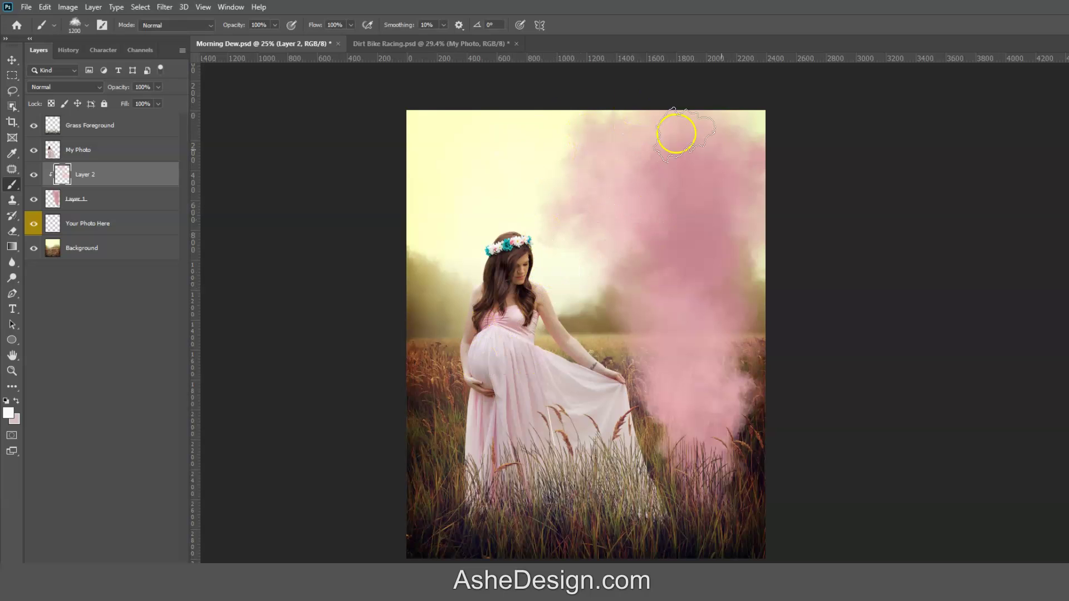
{"action": "left_click", "coordinate": [743, 260]}
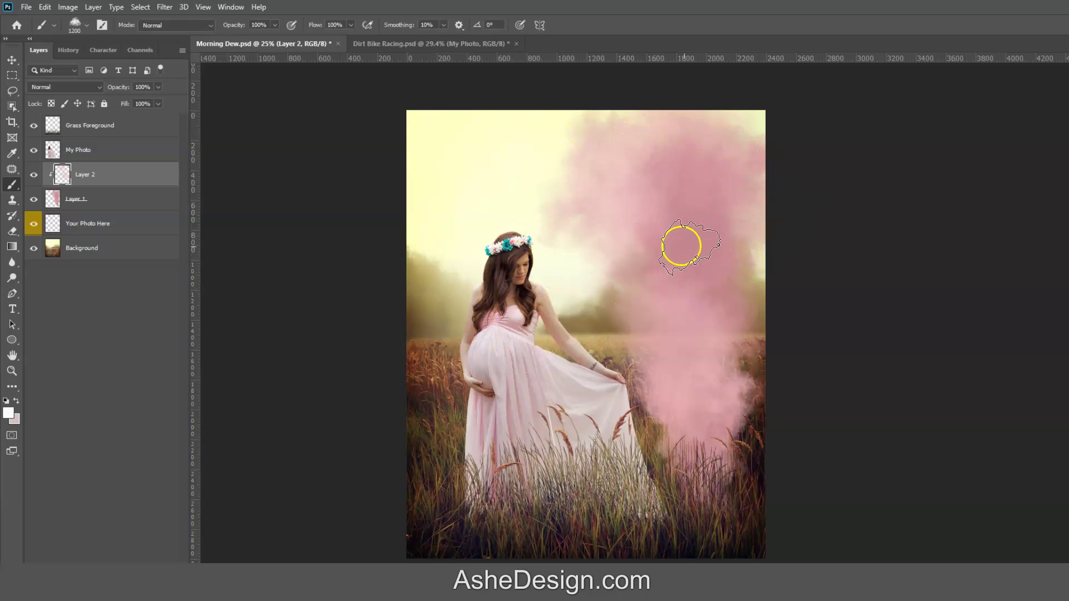
{"action": "mouse_move", "coordinate": [707, 238]}
{"action": "left_mouse_down"}
{"action": "mouse_move", "coordinate": [744, 248]}
{"action": "mouse_move", "coordinate": [749, 373]}
{"action": "mouse_move", "coordinate": [692, 409]}
{"action": "mouse_move", "coordinate": [673, 111]}
{"action": "mouse_move", "coordinate": [712, 165]}
{"action": "mouse_move", "coordinate": [732, 336]}
{"action": "mouse_move", "coordinate": [684, 463]}
{"action": "left_mouse_up"}
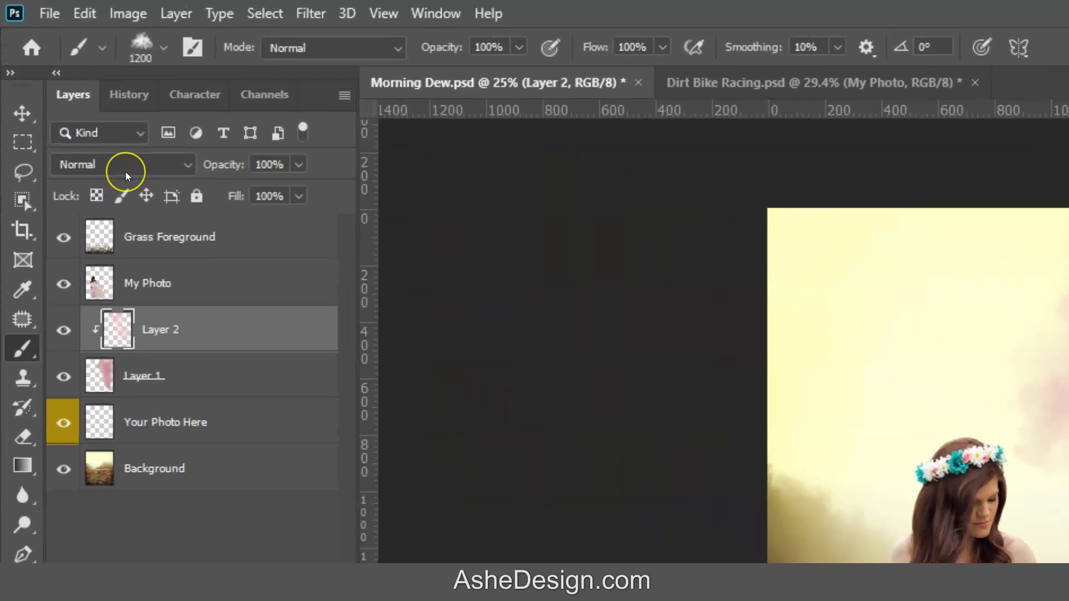
Set Layer 2's blend mode to Color Burn and brush white over the lower smoke
{"action": "left_click", "coordinate": [126, 170]}
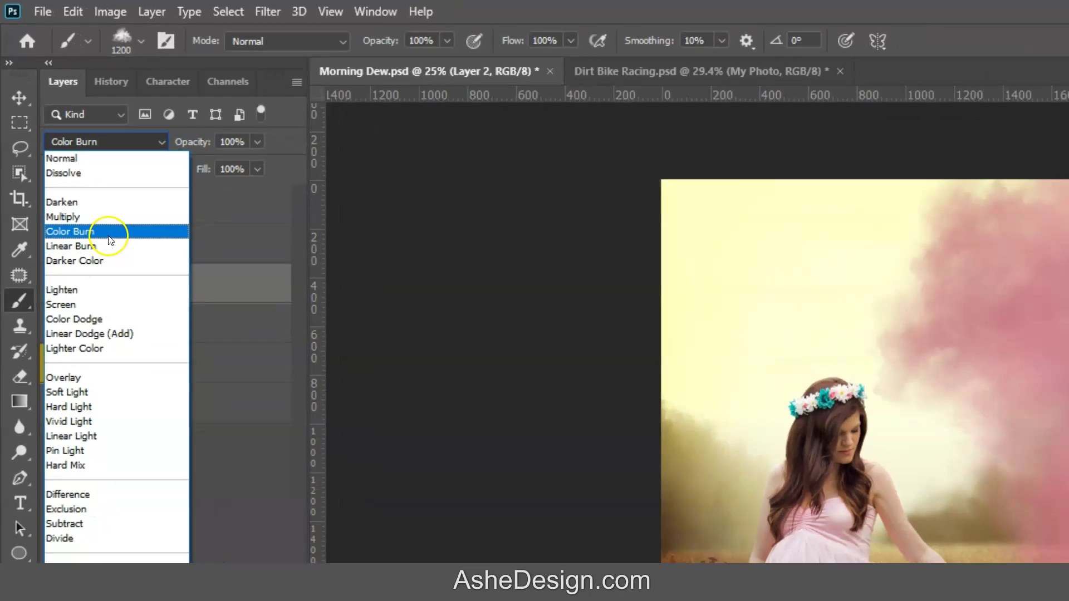
{"action": "left_click", "coordinate": [129, 279]}
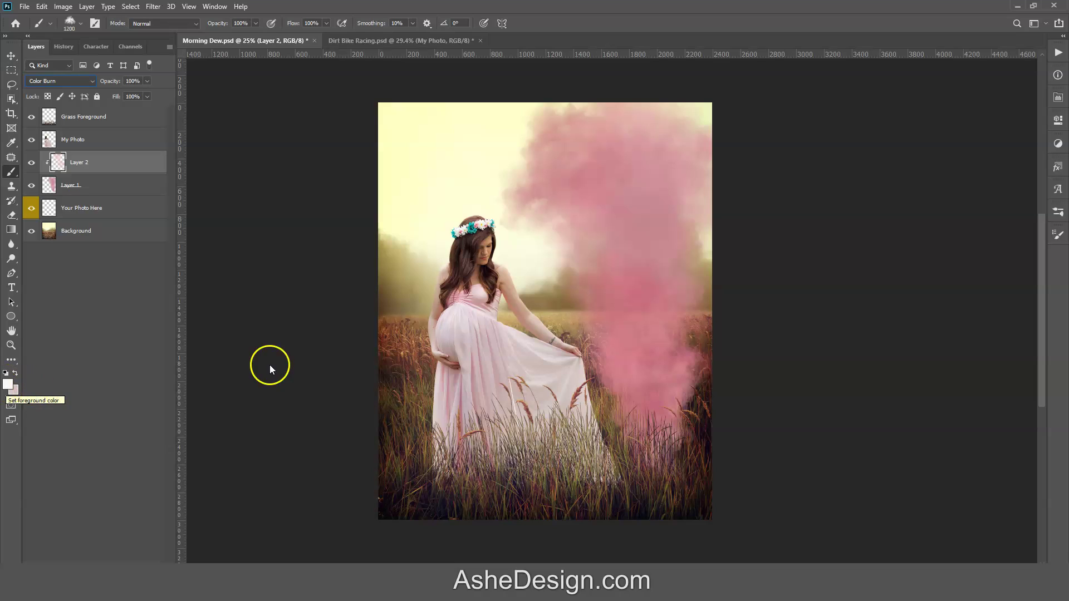
{"action": "mouse_move", "coordinate": [604, 333]}
{"action": "left_mouse_down"}
{"action": "mouse_move", "coordinate": [622, 412]}
{"action": "mouse_move", "coordinate": [603, 385]}
{"action": "left_mouse_up"}
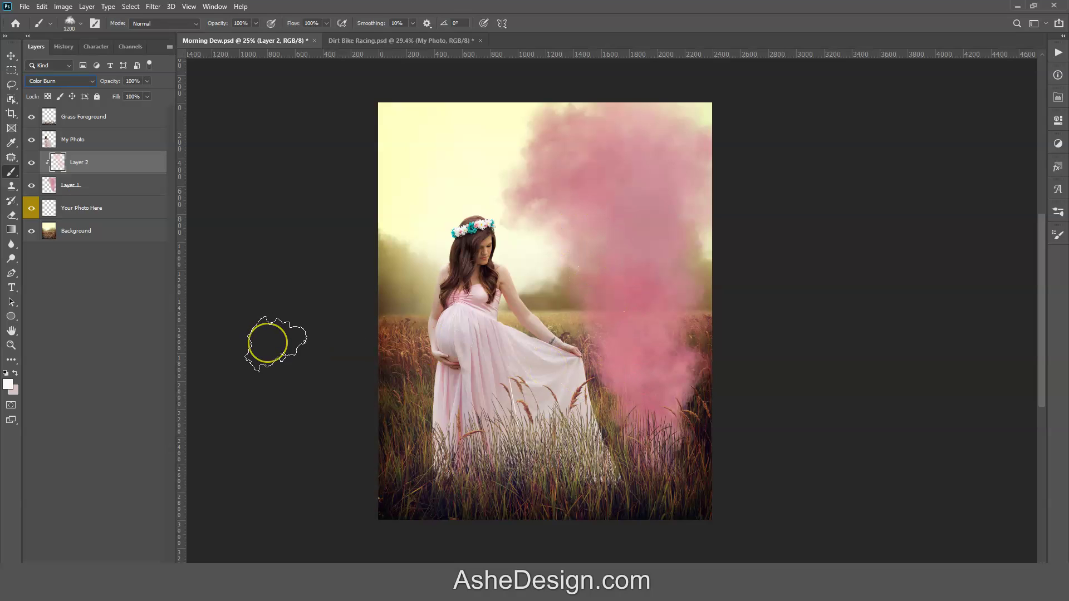
Swap to the light pink foreground color and paint richer pink shading into the upper smoke on Layer 2
{"action": "left_click", "coordinate": [15, 373]}
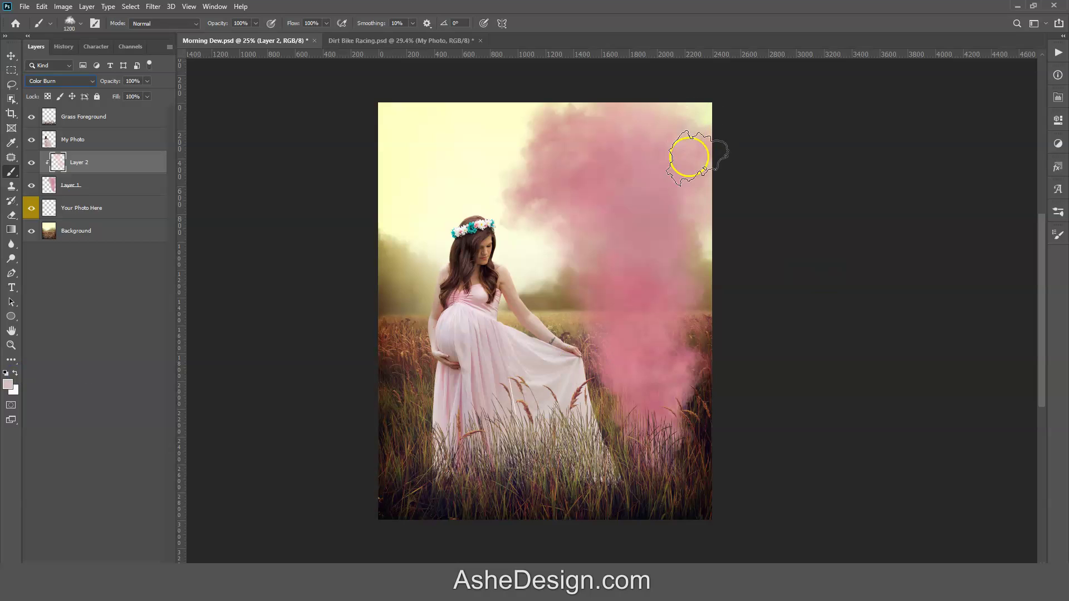
{"action": "mouse_move", "coordinate": [689, 157]}
{"action": "left_mouse_down"}
{"action": "mouse_move", "coordinate": [691, 216]}
{"action": "mouse_move", "coordinate": [672, 145]}
{"action": "mouse_move", "coordinate": [671, 156]}
{"action": "mouse_move", "coordinate": [663, 141]}
{"action": "mouse_move", "coordinate": [652, 147]}
{"action": "mouse_move", "coordinate": [668, 157]}
{"action": "mouse_move", "coordinate": [696, 268]}
{"action": "mouse_move", "coordinate": [683, 295]}
{"action": "left_mouse_up"}
{"action": "mouse_move", "coordinate": [730, 401]}
{"action": "left_mouse_down"}
{"action": "mouse_move", "coordinate": [687, 319]}
{"action": "mouse_move", "coordinate": [695, 308]}
{"action": "mouse_move", "coordinate": [674, 323]}
{"action": "mouse_move", "coordinate": [676, 334]}
{"action": "mouse_move", "coordinate": [659, 245]}
{"action": "left_mouse_up"}
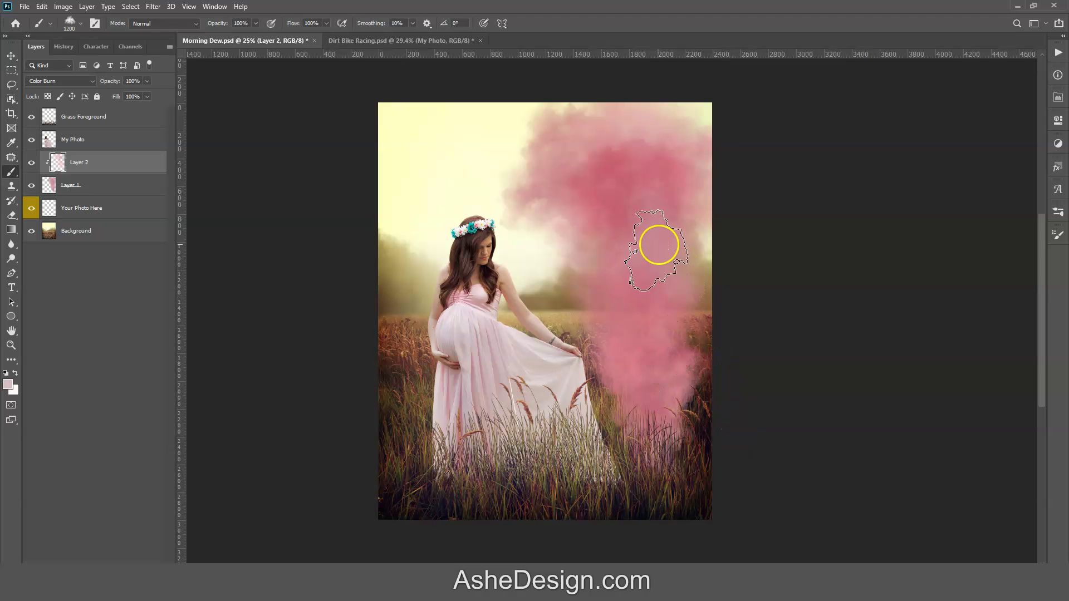
Reduce the cloud brush to 600 px and paint darker pink shading into the lower smoke column on Layer 2
{"action": "key", "text": "bracketleft"}
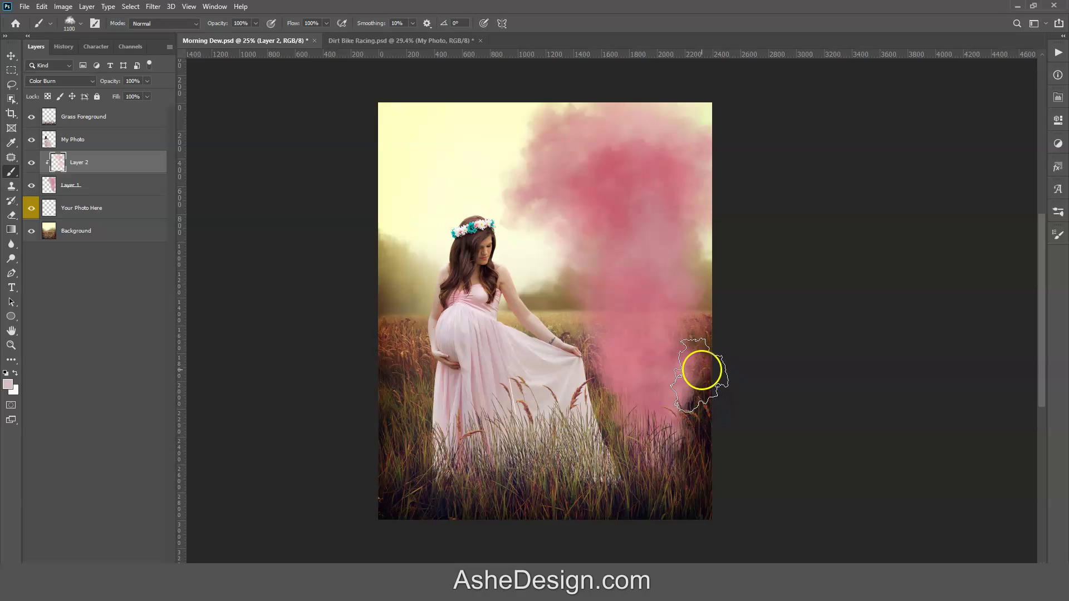
{"action": "key", "text": "bracketleft"}
{"action": "key", "text": "bracketleft"}
{"action": "key", "text": "bracketleft"}
{"action": "key", "text": "bracketleft"}
{"action": "key", "text": "bracketleft"}
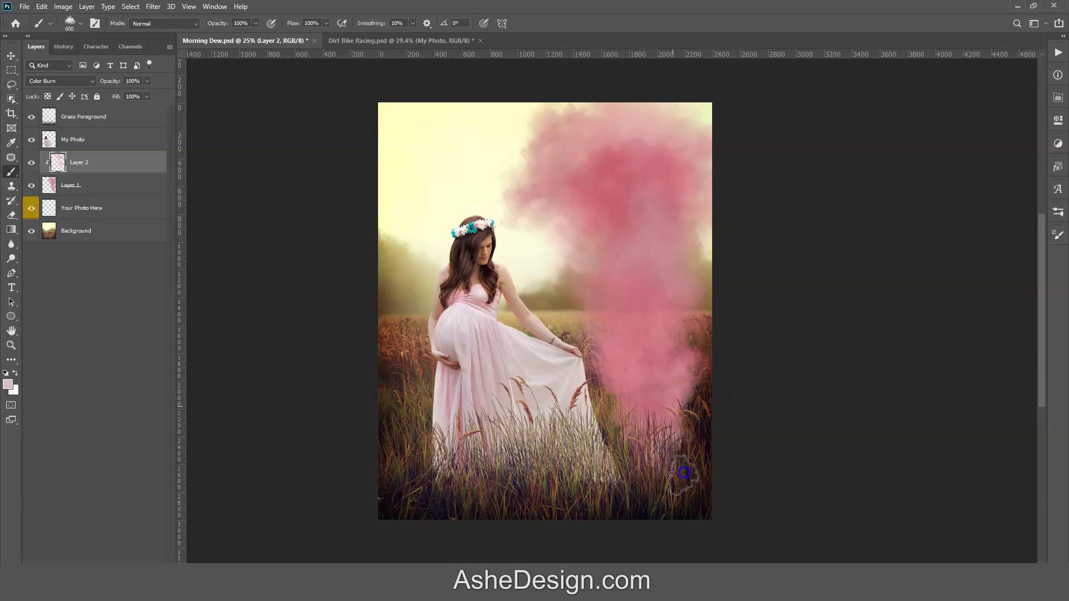
{"action": "mouse_move", "coordinate": [683, 473]}
{"action": "left_mouse_down"}
{"action": "mouse_move", "coordinate": [692, 387]}
{"action": "mouse_move", "coordinate": [673, 319]}
{"action": "mouse_move", "coordinate": [688, 356]}
{"action": "mouse_move", "coordinate": [665, 434]}
{"action": "mouse_move", "coordinate": [635, 327]}
{"action": "mouse_move", "coordinate": [711, 377]}
{"action": "mouse_move", "coordinate": [670, 265]}
{"action": "mouse_move", "coordinate": [646, 289]}
{"action": "mouse_move", "coordinate": [675, 279]}
{"action": "mouse_move", "coordinate": [610, 118]}
{"action": "mouse_move", "coordinate": [637, 71]}
{"action": "mouse_move", "coordinate": [907, 131]}
{"action": "mouse_move", "coordinate": [741, 147]}
{"action": "mouse_move", "coordinate": [640, 125]}
{"action": "mouse_move", "coordinate": [679, 210]}
{"action": "mouse_move", "coordinate": [649, 341]}
{"action": "mouse_move", "coordinate": [617, 310]}
{"action": "left_mouse_up"}
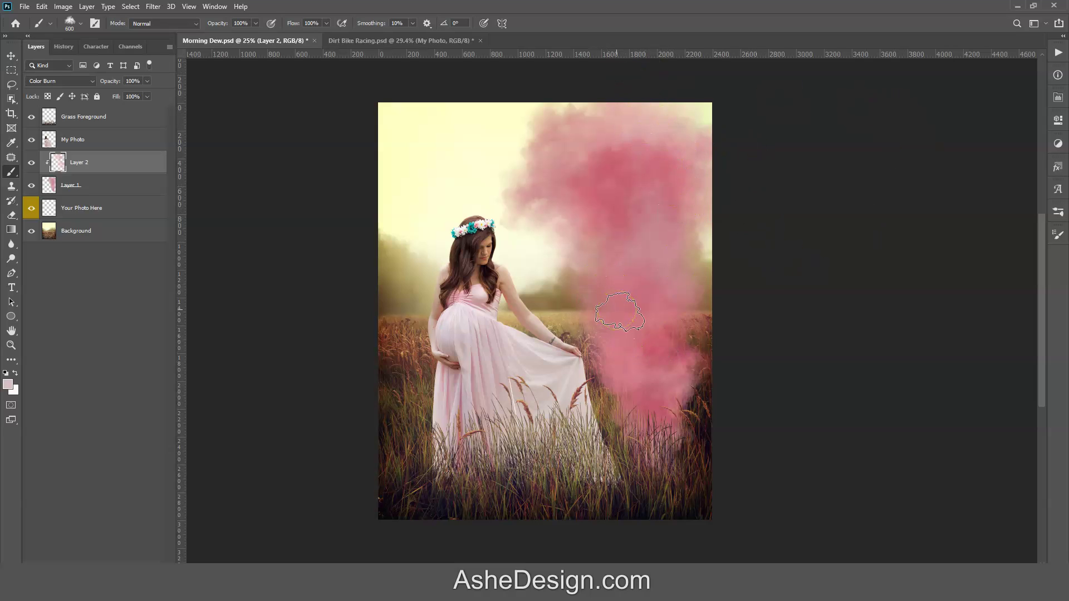
Add a new layer above Layer 2 and clip it to the smoke on Layer 1
{"action": "left_click_drag", "start_coordinate": [167, 211], "coordinate": [117, 163]}
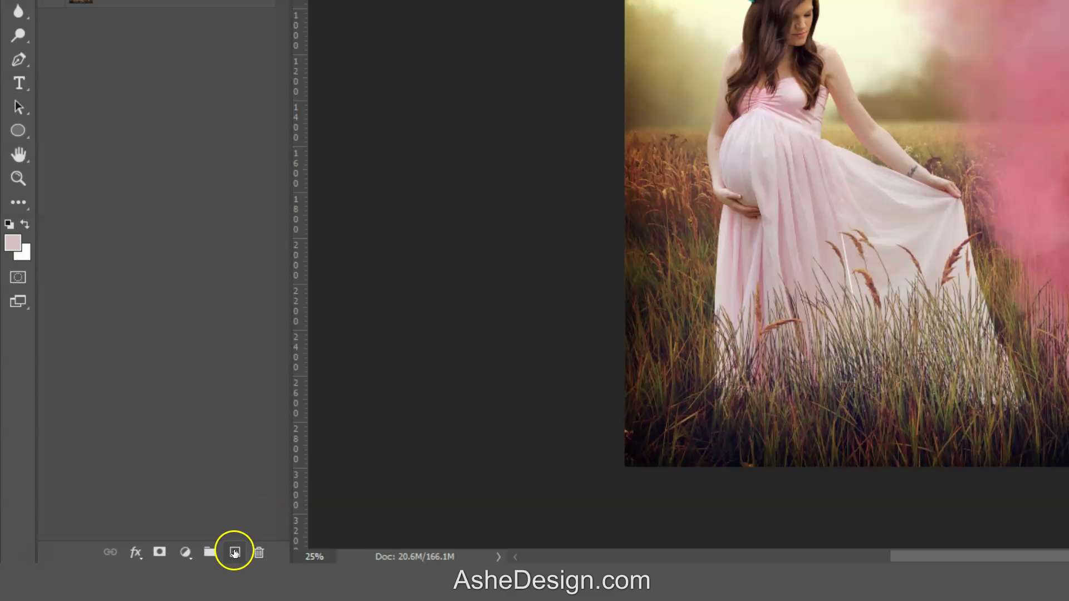
{"action": "left_click", "coordinate": [235, 552]}
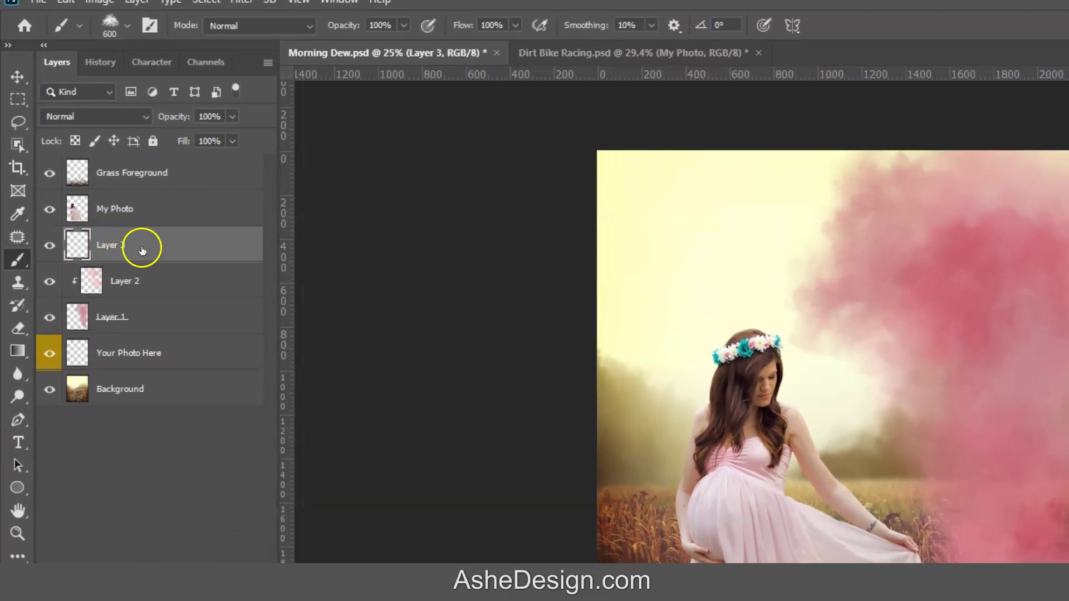
{"action": "right_click", "coordinate": [159, 246]}
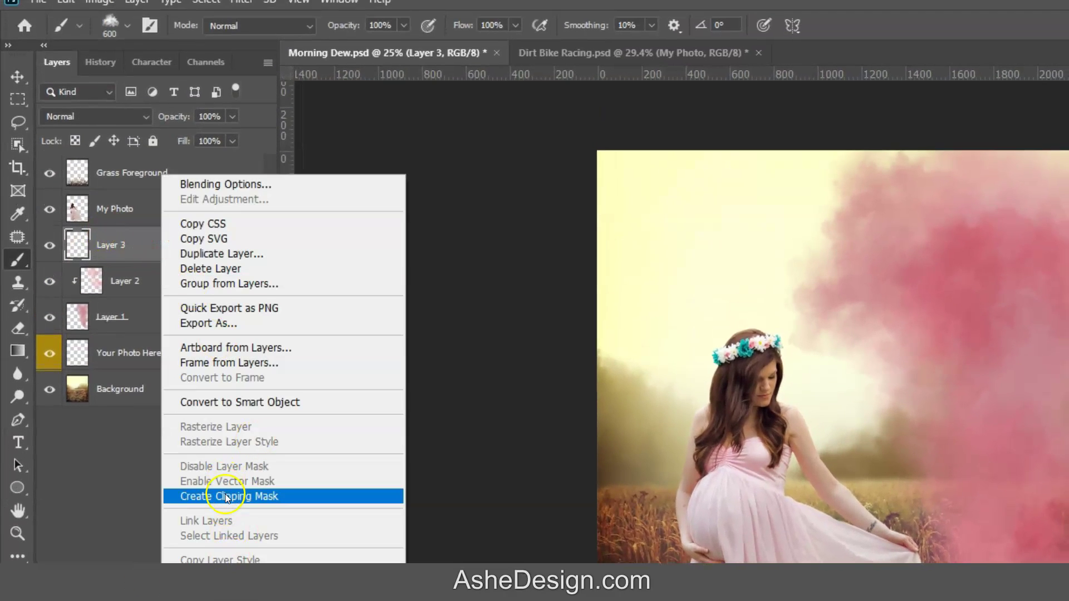
{"action": "left_click", "coordinate": [225, 496]}
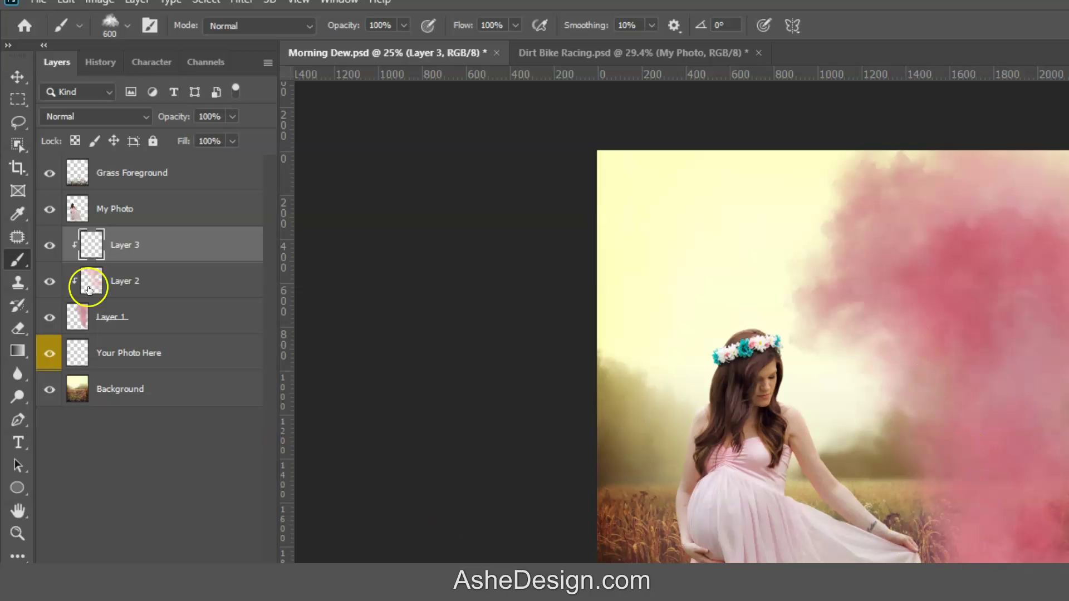
Choose the ASHE Clouds 2-Tone 2 brush, swap white to the foreground color, and select Layer 3
{"action": "left_click", "coordinate": [124, 26]}
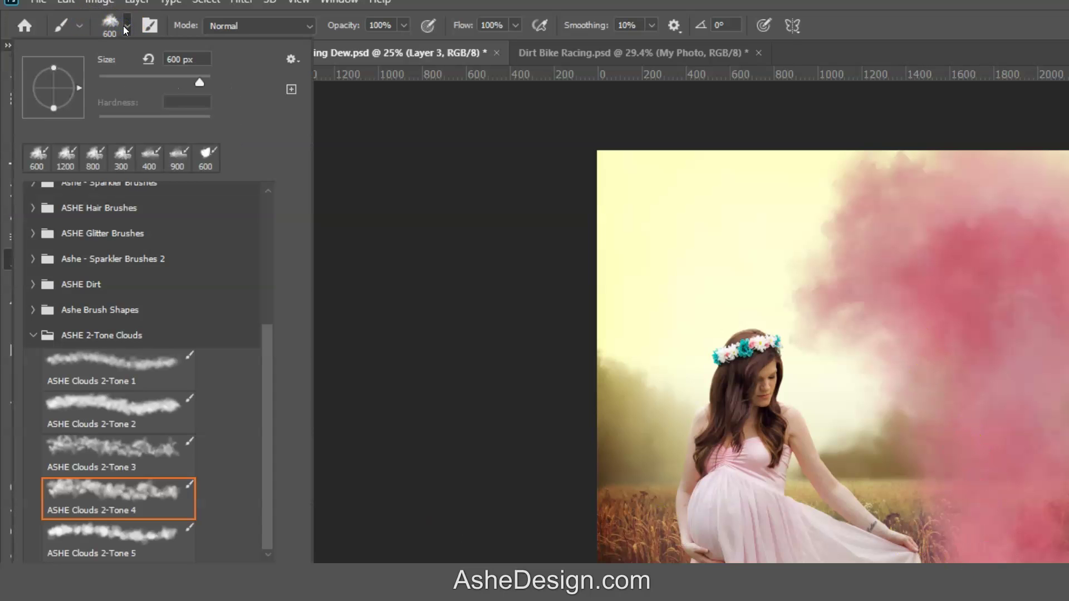
{"action": "left_click", "coordinate": [154, 412]}
{"action": "key", "text": "Return"}
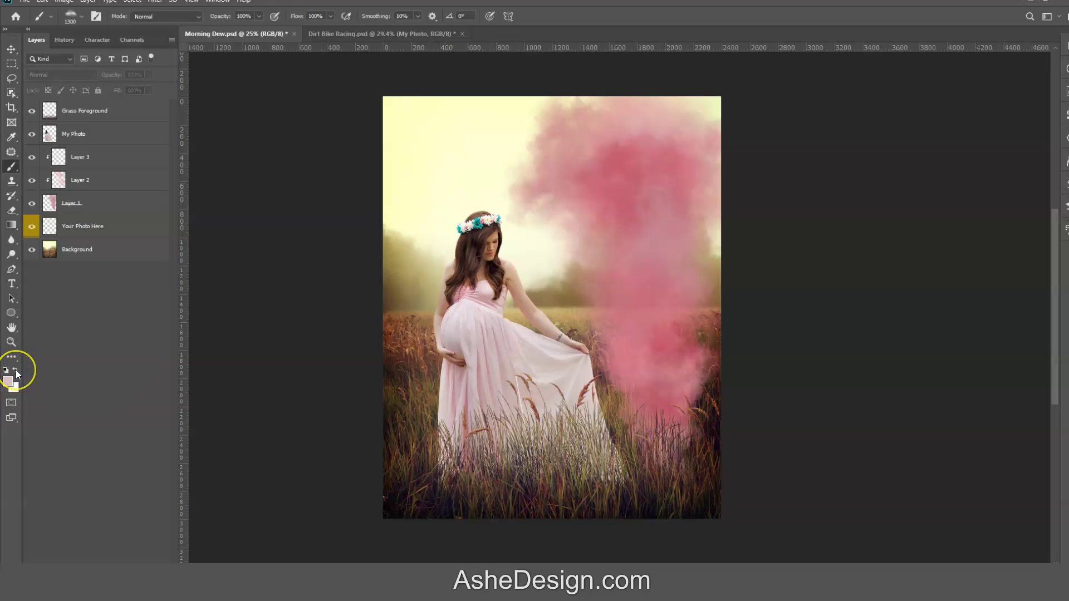
{"action": "left_click", "coordinate": [16, 370]}
{"action": "left_click", "coordinate": [81, 157]}
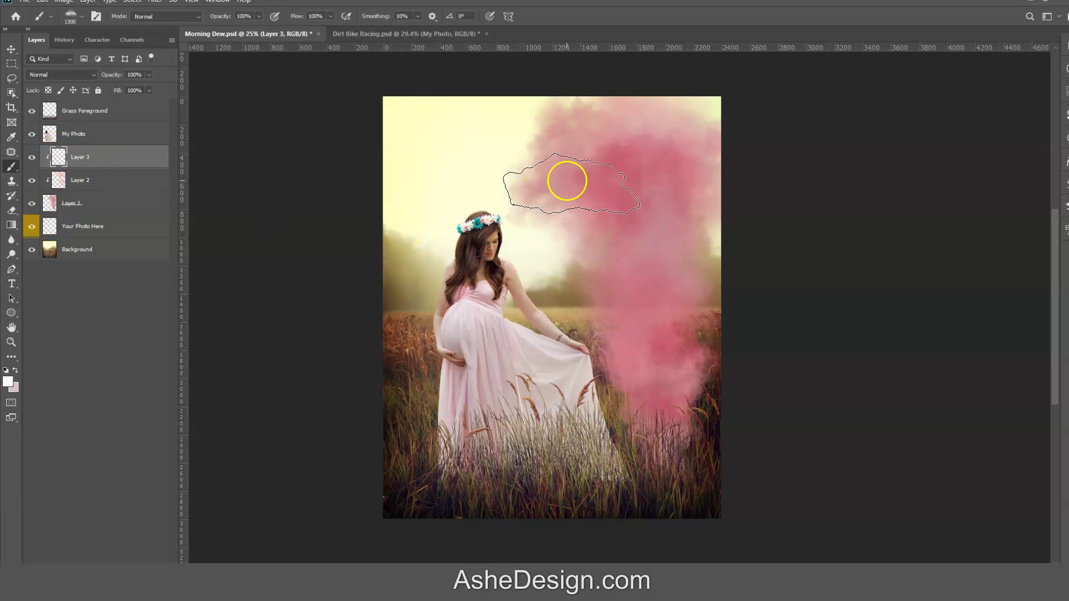
Reduce the brush to 600 px and paint white smoke along the column's left side and base on Layer 3
{"action": "key", "text": "bracketleft"}
{"action": "key", "text": "bracketleft"}
{"action": "key", "text": "bracketleft"}
{"action": "key", "text": "bracketleft"}
{"action": "key", "text": "bracketleft"}
{"action": "key", "text": "bracketleft"}
{"action": "key", "text": "bracketleft"}
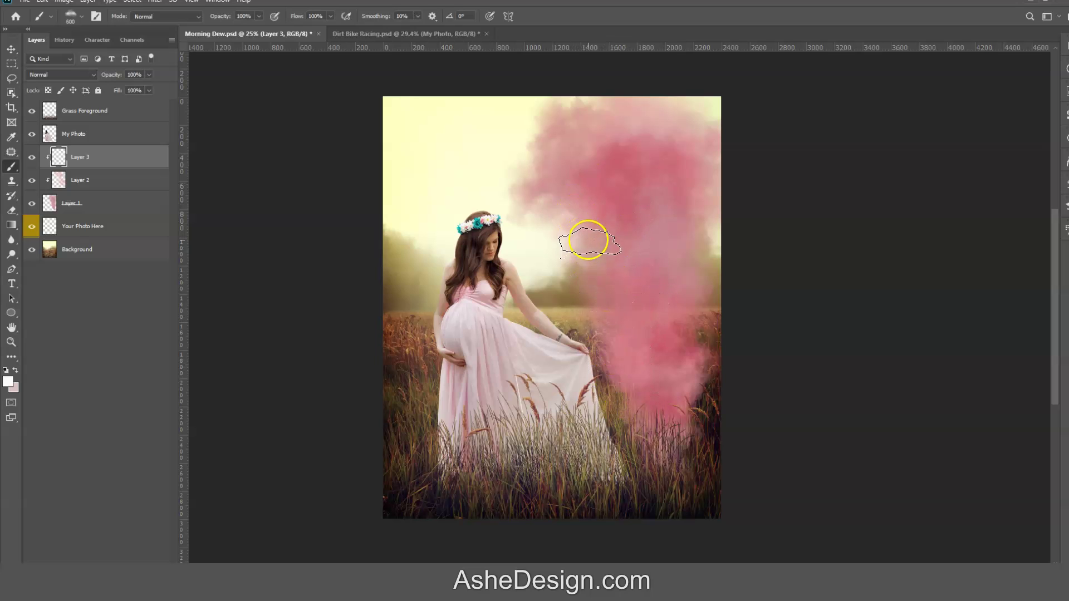
{"action": "mouse_move", "coordinate": [591, 254]}
{"action": "left_mouse_down"}
{"action": "mouse_move", "coordinate": [593, 355]}
{"action": "mouse_move", "coordinate": [610, 365]}
{"action": "mouse_move", "coordinate": [627, 328]}
{"action": "mouse_move", "coordinate": [633, 391]}
{"action": "mouse_move", "coordinate": [644, 325]}
{"action": "left_mouse_up"}
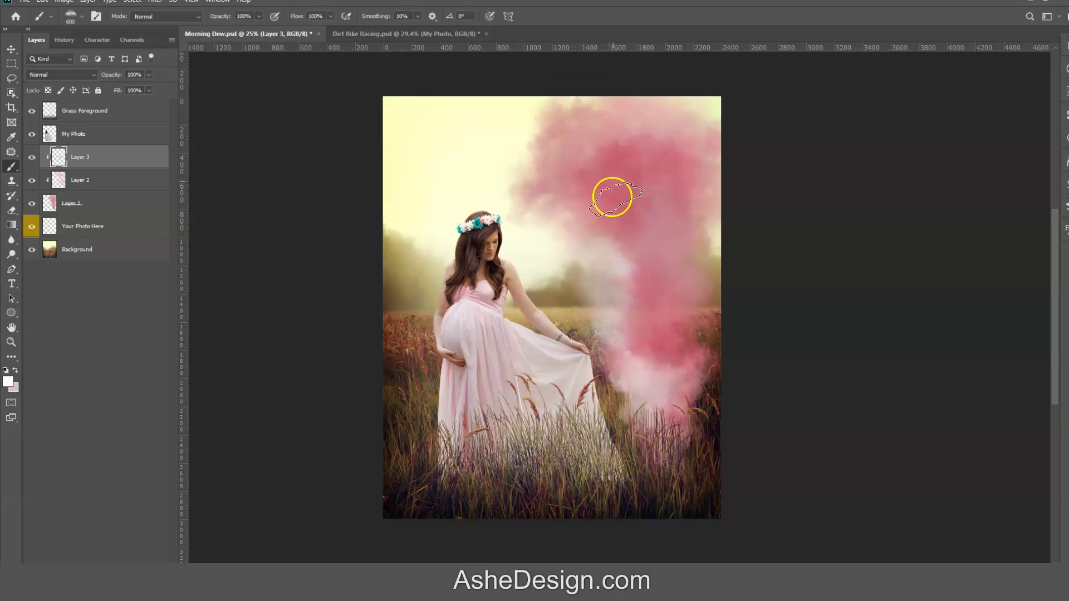
Try painting white smoke through the center of the upper pink cloud on Layer 3, and undo those strokes
{"action": "left_click_drag", "start_coordinate": [611, 132], "coordinate": [603, 142]}
{"action": "mouse_move", "coordinate": [635, 274]}
{"action": "left_mouse_down"}
{"action": "mouse_move", "coordinate": [615, 250]}
{"action": "mouse_move", "coordinate": [627, 210]}
{"action": "mouse_move", "coordinate": [644, 299]}
{"action": "mouse_move", "coordinate": [619, 258]}
{"action": "mouse_move", "coordinate": [626, 239]}
{"action": "mouse_move", "coordinate": [575, 119]}
{"action": "mouse_move", "coordinate": [616, 241]}
{"action": "mouse_move", "coordinate": [621, 202]}
{"action": "left_mouse_up"}
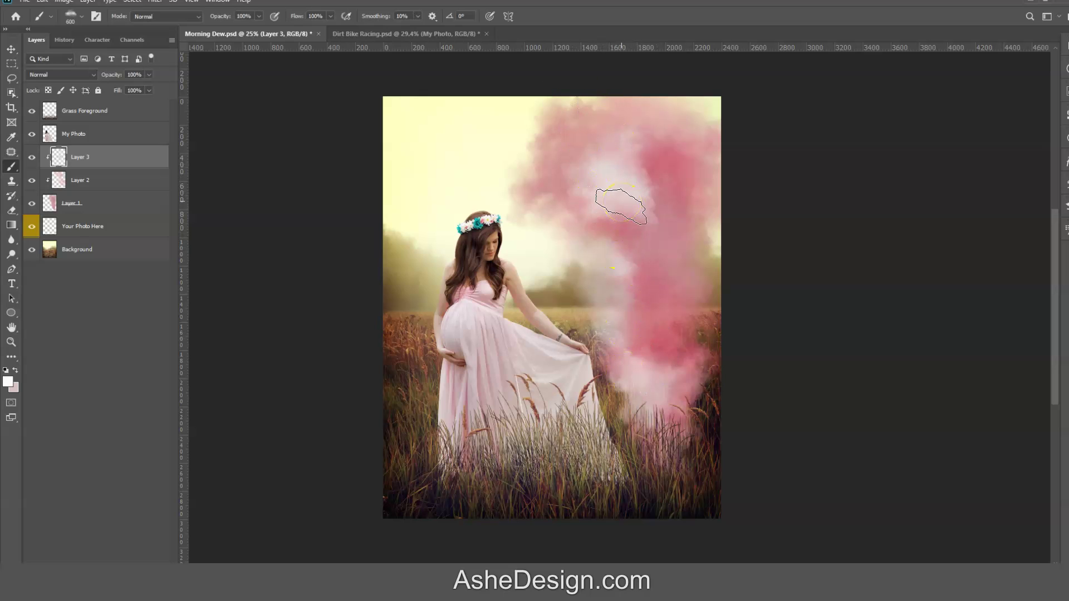
{"action": "key", "text": "ctrl+z"}
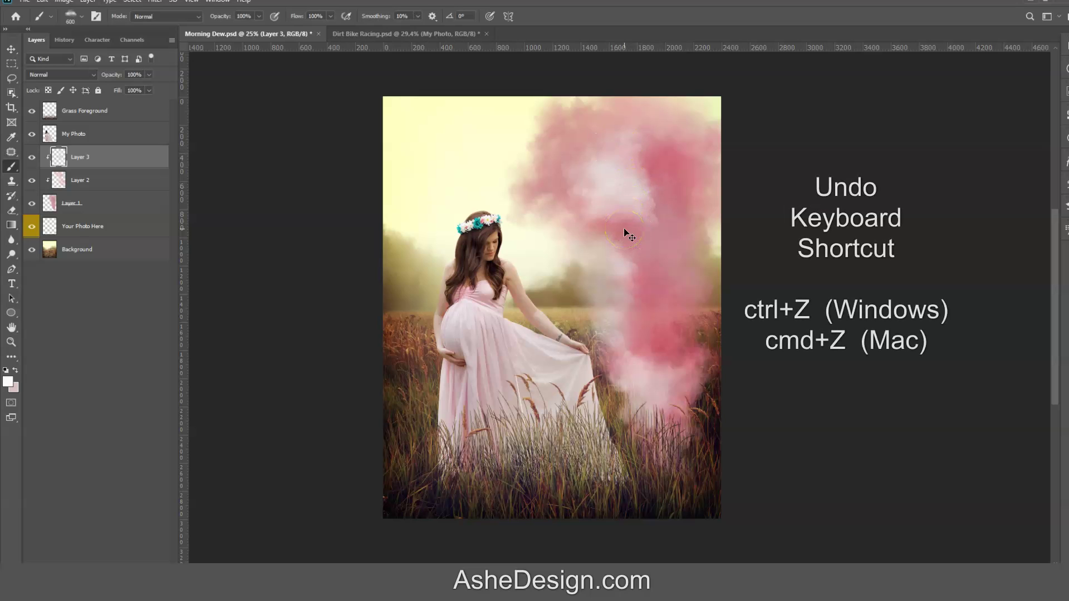
{"action": "key", "text": "ctrl+z"}
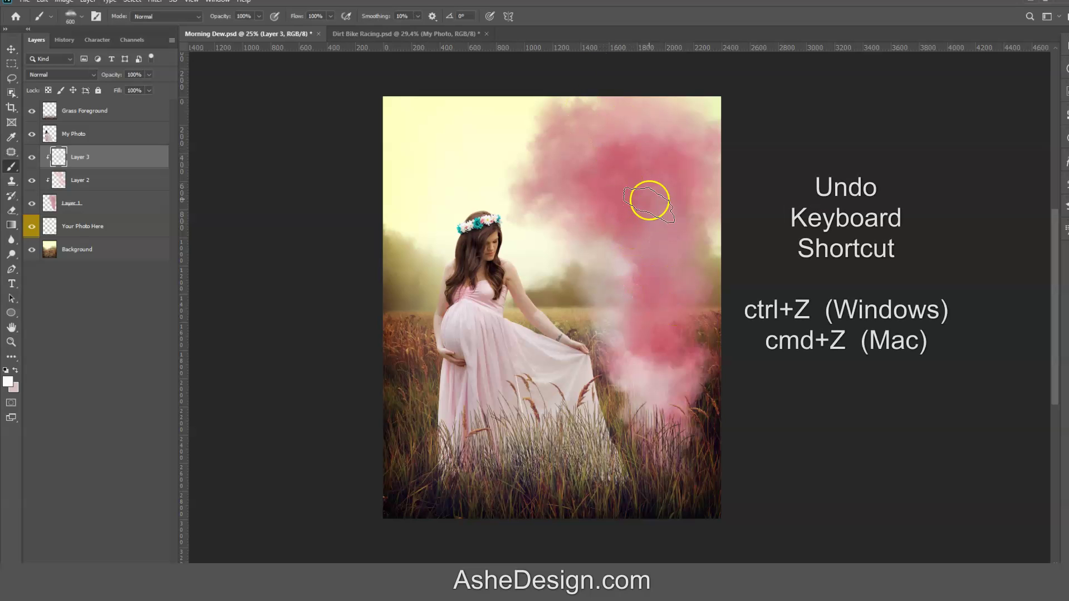
Enlarge the brush to 1000 px and paint white smoke along the upper left edges of the pink cloud on Layer 3
{"action": "key", "text": "bracketright"}
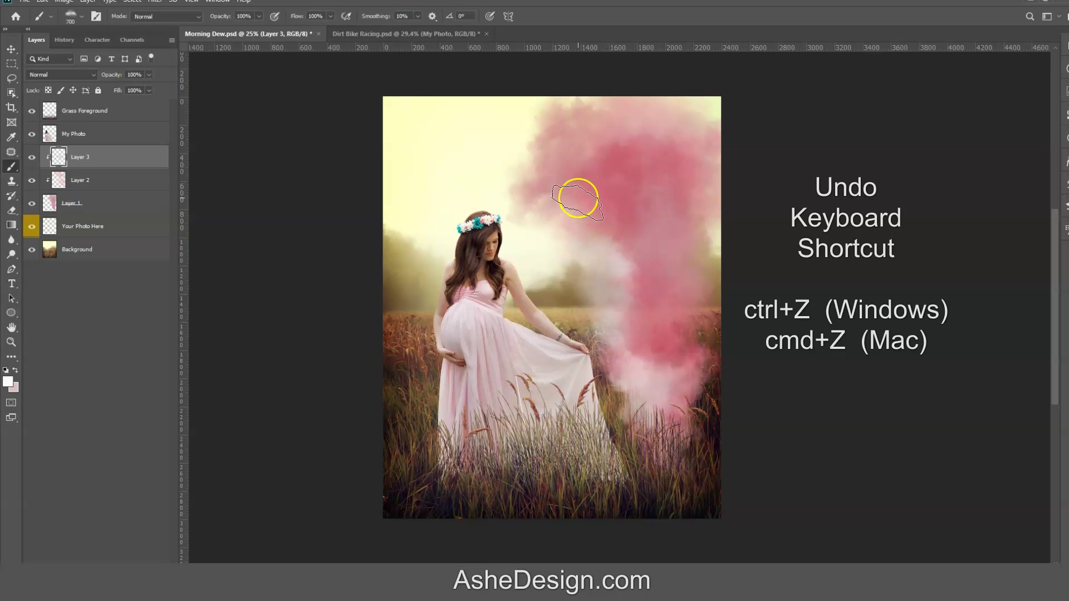
{"action": "key", "text": "bracketright"}
{"action": "key", "text": "bracketright"}
{"action": "key", "text": "bracketright"}
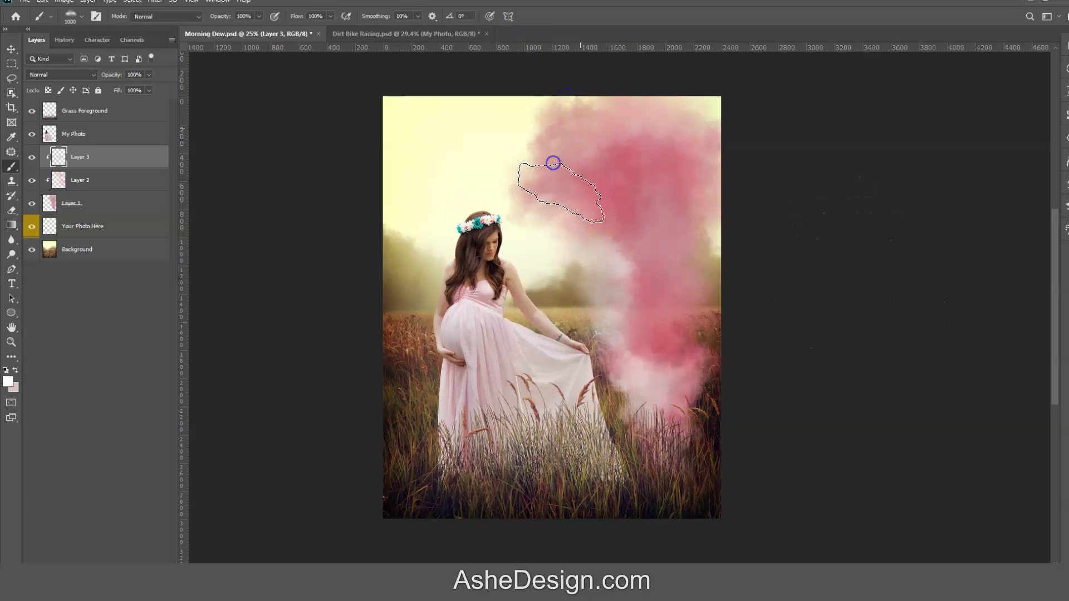
{"action": "mouse_move", "coordinate": [553, 163]}
{"action": "left_mouse_down"}
{"action": "mouse_move", "coordinate": [563, 210]}
{"action": "mouse_move", "coordinate": [544, 191]}
{"action": "mouse_move", "coordinate": [539, 219]}
{"action": "mouse_move", "coordinate": [616, 222]}
{"action": "mouse_move", "coordinate": [619, 250]}
{"action": "left_mouse_up"}
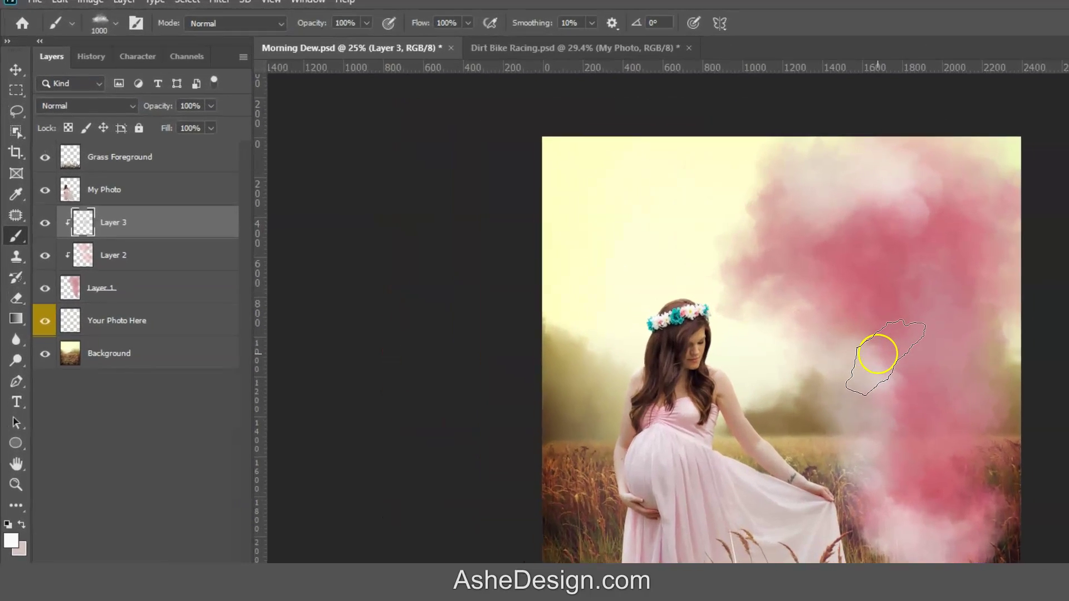
Add white smoke midway up the pink column and set Layer 3's blend mode to Overlay
{"action": "left_click_drag", "start_coordinate": [877, 354], "coordinate": [879, 356]}
{"action": "left_click", "coordinate": [91, 215]}
{"action": "left_click", "coordinate": [92, 109]}
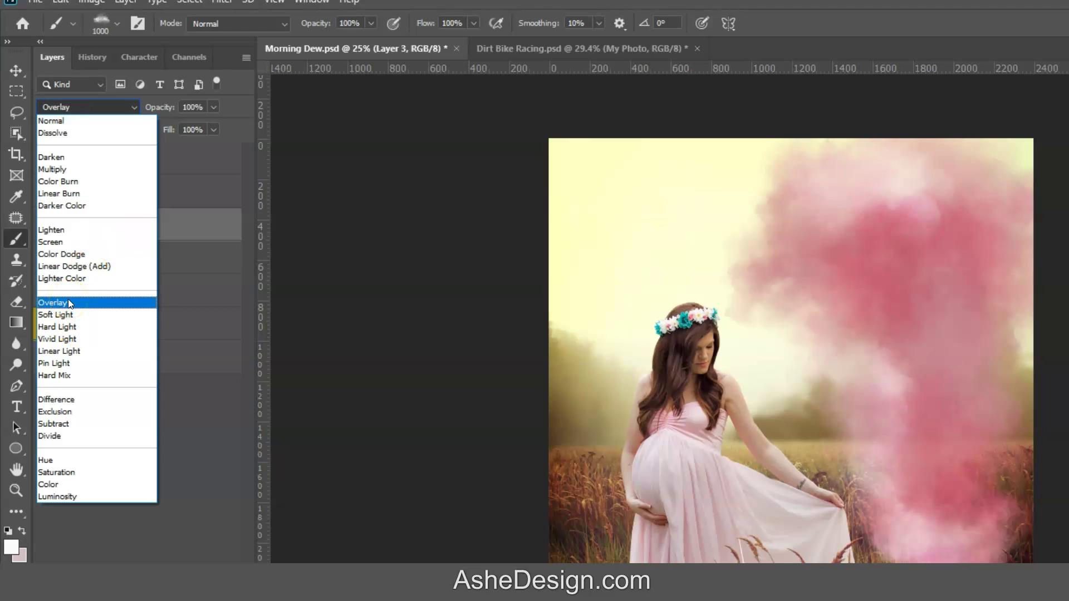
{"action": "left_click", "coordinate": [68, 301]}
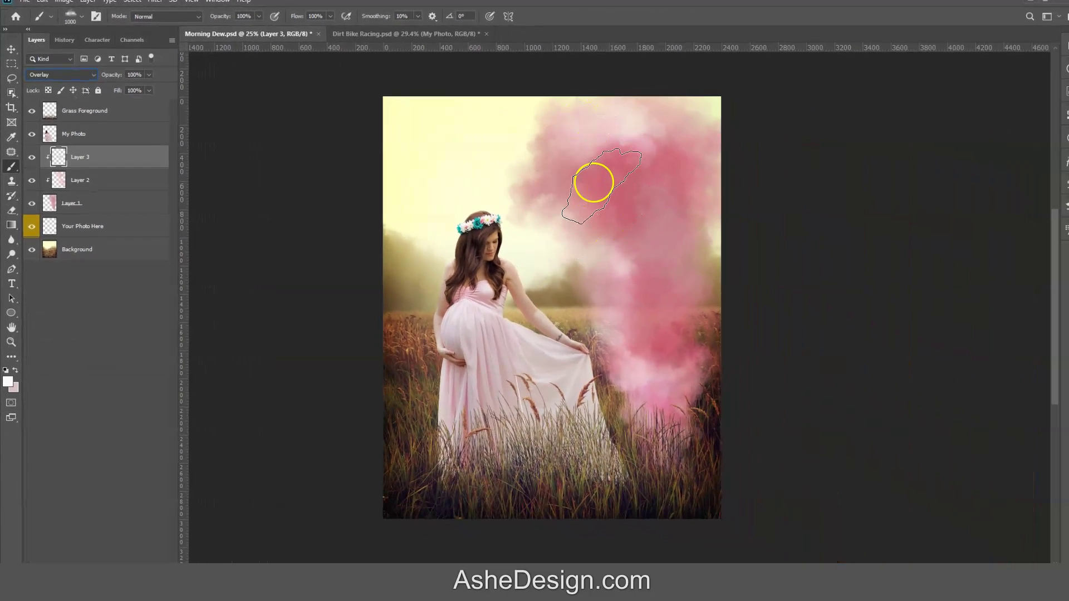
Reduce the brush to 500 px and paint white highlights through the upper cloud and column on Layer 3, undoing an unwanted stroke
{"action": "mouse_move", "coordinate": [601, 186]}
{"action": "left_mouse_down"}
{"action": "mouse_move", "coordinate": [611, 266]}
{"action": "mouse_move", "coordinate": [595, 194]}
{"action": "mouse_move", "coordinate": [576, 192]}
{"action": "mouse_move", "coordinate": [589, 218]}
{"action": "mouse_move", "coordinate": [584, 193]}
{"action": "mouse_move", "coordinate": [590, 202]}
{"action": "mouse_move", "coordinate": [621, 281]}
{"action": "mouse_move", "coordinate": [609, 234]}
{"action": "mouse_move", "coordinate": [595, 214]}
{"action": "mouse_move", "coordinate": [628, 289]}
{"action": "mouse_move", "coordinate": [621, 238]}
{"action": "mouse_move", "coordinate": [642, 293]}
{"action": "mouse_move", "coordinate": [610, 167]}
{"action": "mouse_move", "coordinate": [642, 224]}
{"action": "mouse_move", "coordinate": [622, 200]}
{"action": "left_mouse_up"}
{"action": "key", "text": "bracketleft"}
{"action": "key", "text": "bracketleft"}
{"action": "key", "text": "bracketleft"}
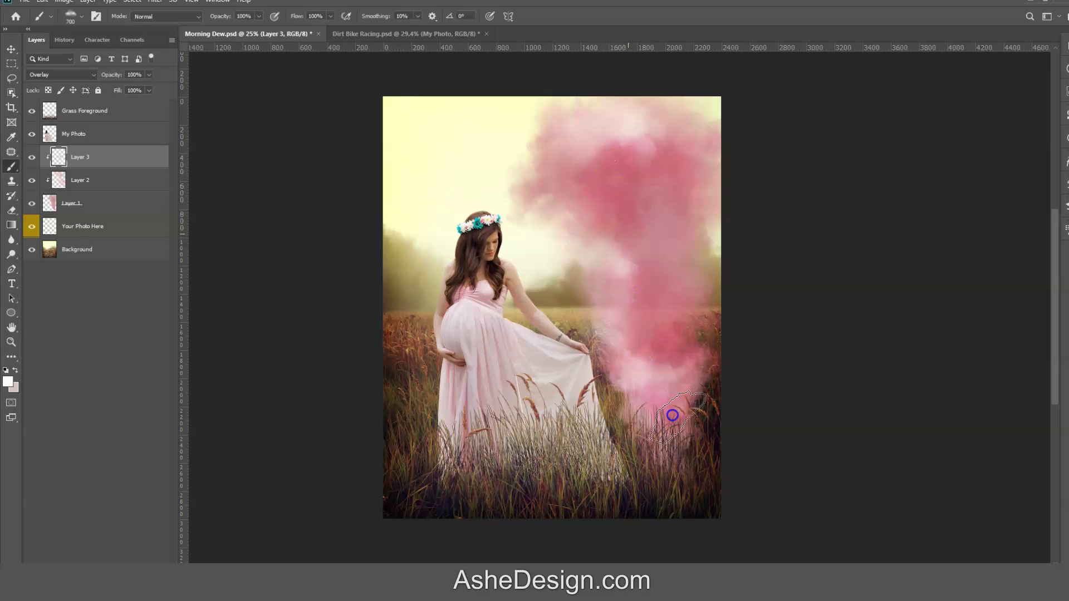
{"action": "mouse_move", "coordinate": [670, 418]}
{"action": "left_mouse_down"}
{"action": "mouse_move", "coordinate": [666, 431]}
{"action": "mouse_move", "coordinate": [625, 286]}
{"action": "mouse_move", "coordinate": [627, 425]}
{"action": "mouse_move", "coordinate": [547, 253]}
{"action": "mouse_move", "coordinate": [584, 222]}
{"action": "mouse_move", "coordinate": [635, 293]}
{"action": "mouse_move", "coordinate": [596, 195]}
{"action": "mouse_move", "coordinate": [610, 290]}
{"action": "mouse_move", "coordinate": [616, 282]}
{"action": "mouse_move", "coordinate": [669, 346]}
{"action": "mouse_move", "coordinate": [680, 325]}
{"action": "mouse_move", "coordinate": [675, 288]}
{"action": "left_mouse_up"}
{"action": "key", "text": "ctrl+z"}
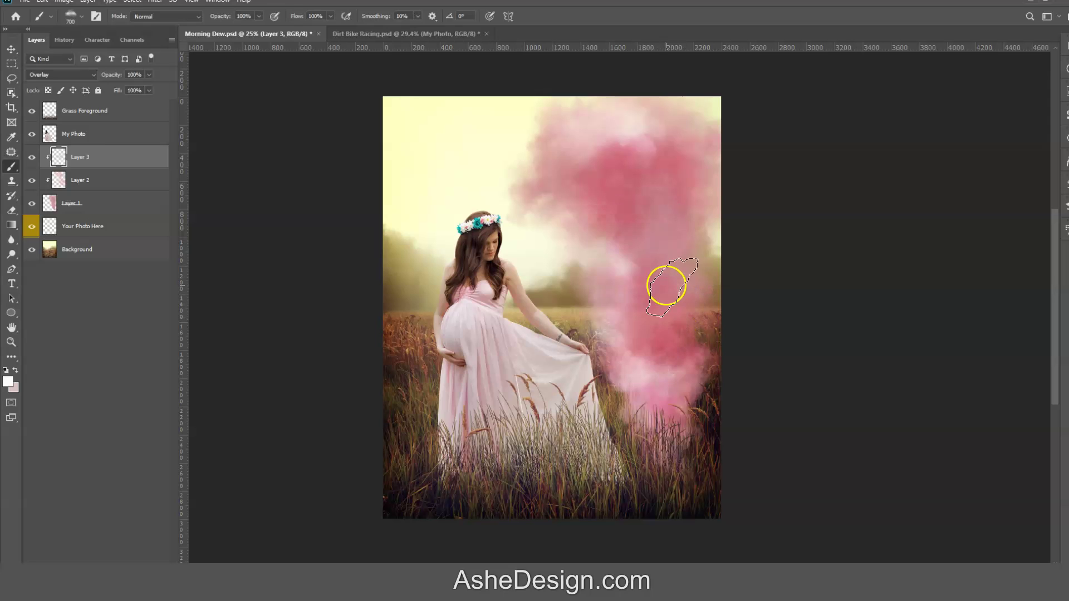
{"action": "mouse_move", "coordinate": [592, 189]}
{"action": "left_mouse_down"}
{"action": "mouse_move", "coordinate": [618, 169]}
{"action": "mouse_move", "coordinate": [649, 303]}
{"action": "mouse_move", "coordinate": [697, 401]}
{"action": "mouse_move", "coordinate": [689, 593]}
{"action": "mouse_move", "coordinate": [633, 315]}
{"action": "mouse_move", "coordinate": [638, 349]}
{"action": "left_mouse_up"}
{"action": "mouse_move", "coordinate": [658, 539]}
{"action": "left_mouse_down"}
{"action": "mouse_move", "coordinate": [650, 390]}
{"action": "mouse_move", "coordinate": [655, 358]}
{"action": "left_mouse_up"}
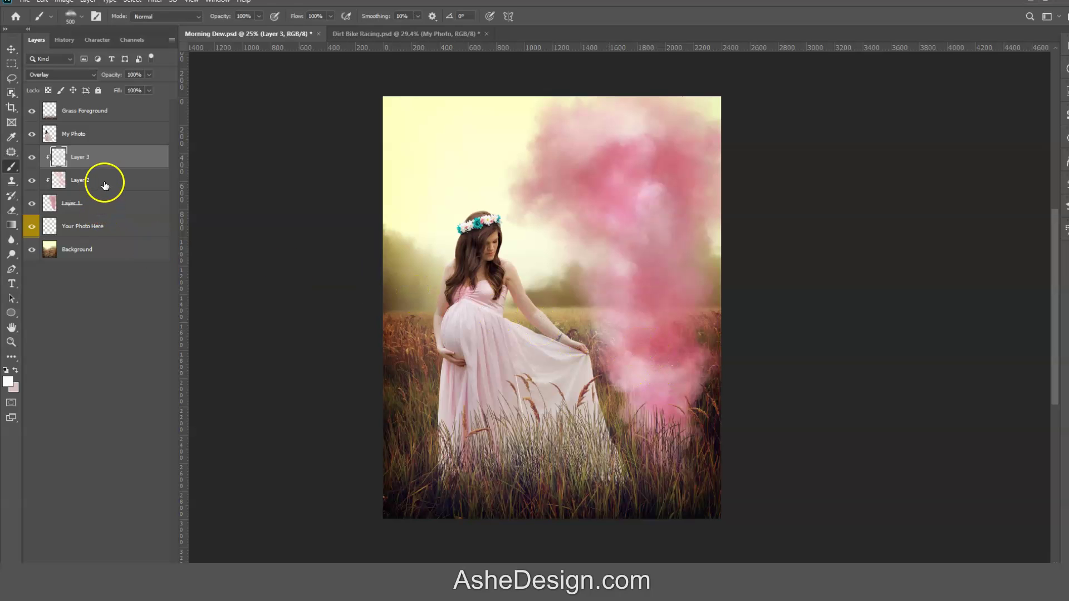
{"action": "left_click", "coordinate": [77, 22]}
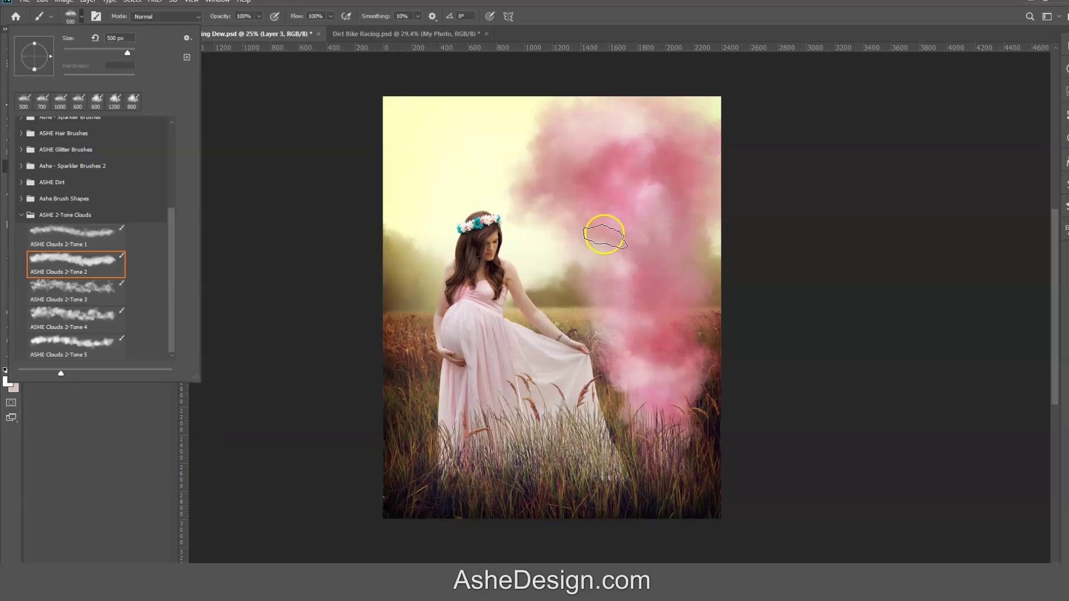
{"action": "left_click", "coordinate": [98, 435]}
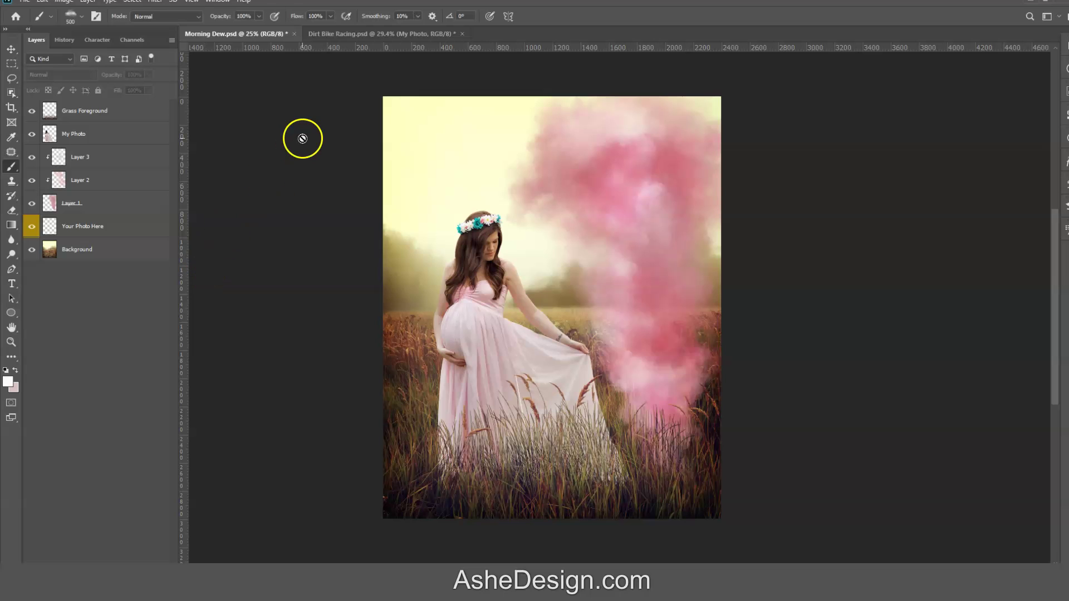
Switch to Dirt Bike Racing.psd, add a new layer directly above Background, and swap the foreground and background colors
{"action": "left_click", "coordinate": [365, 33]}
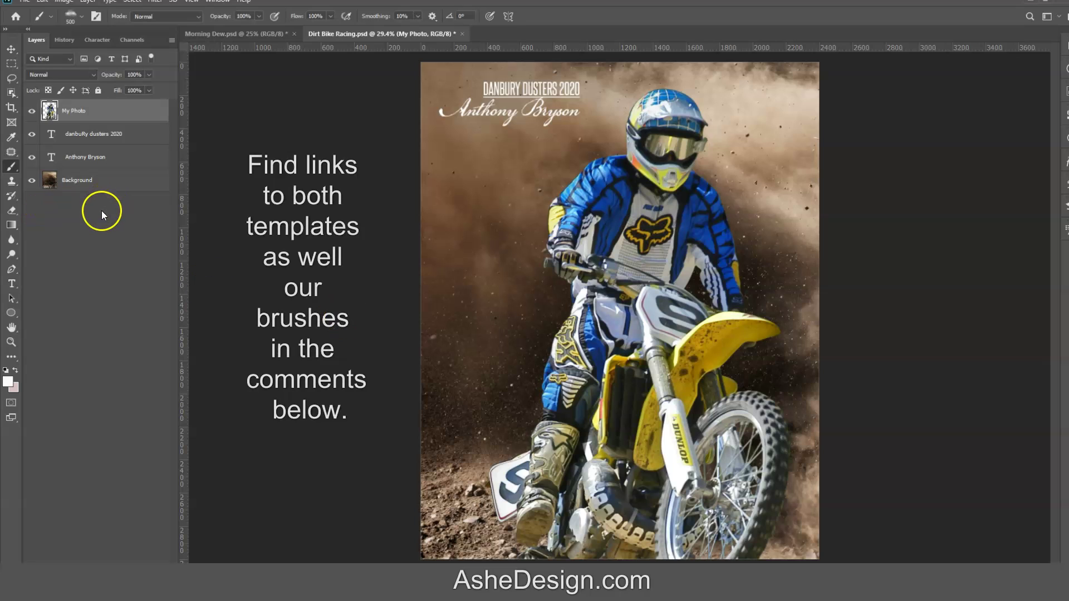
{"action": "left_click", "coordinate": [131, 179]}
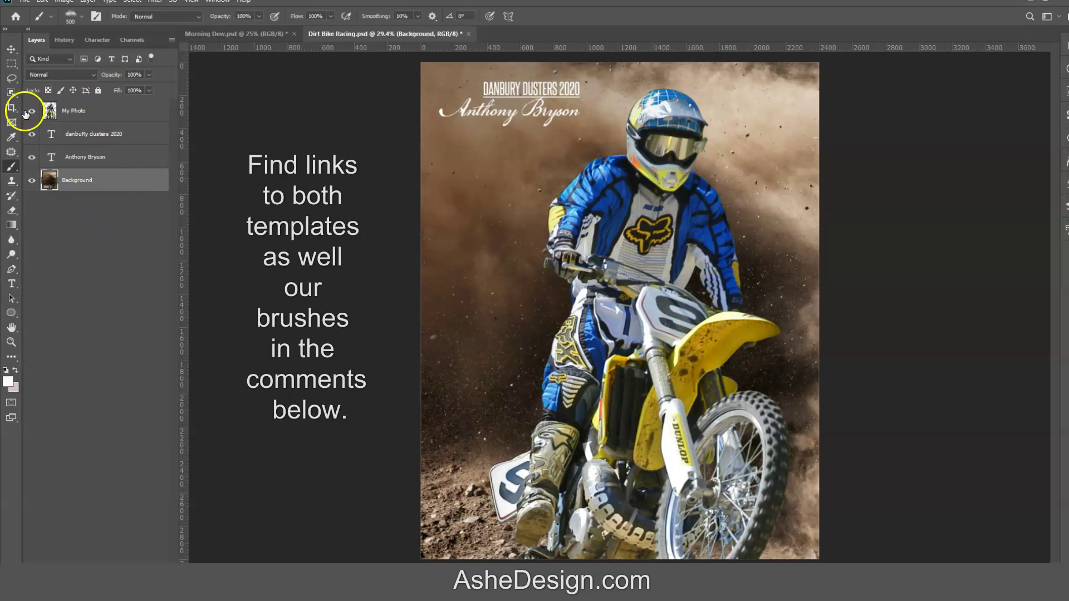
{"action": "left_click", "coordinate": [146, 575]}
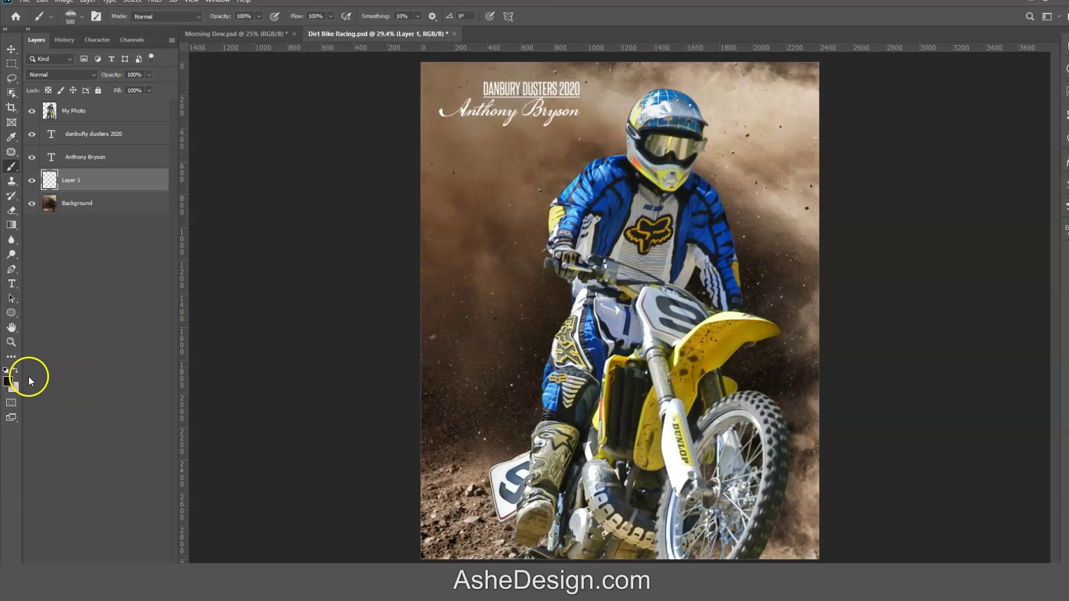
{"action": "left_click", "coordinate": [15, 370]}
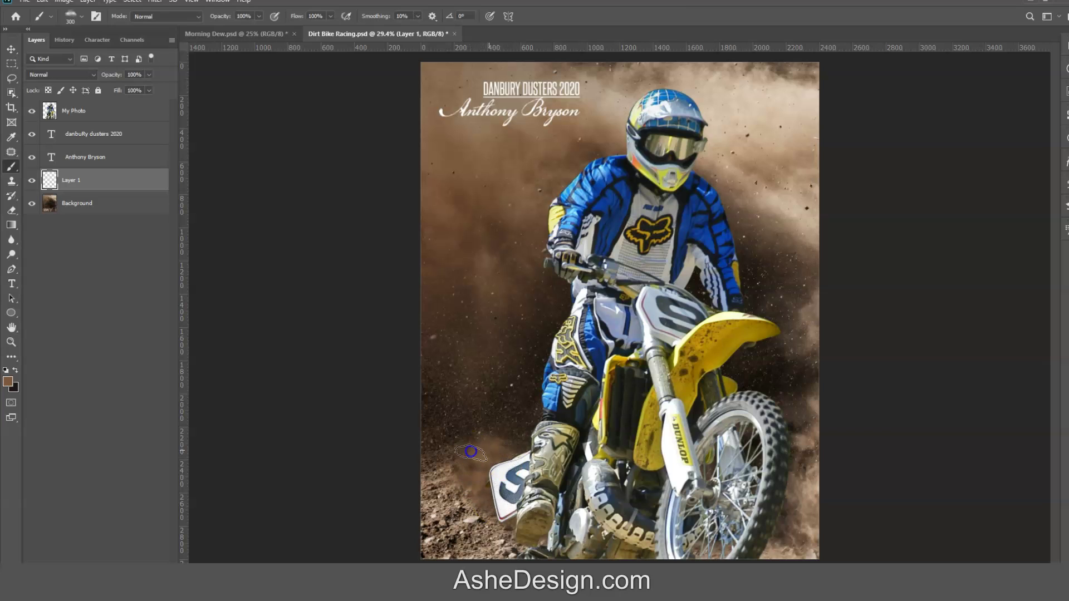
Paint brown dust on Layer 1 beside the rear number plate, starting with a 300 px brush, and carry it upward
{"action": "left_click_drag", "start_coordinate": [457, 449], "coordinate": [490, 444]}
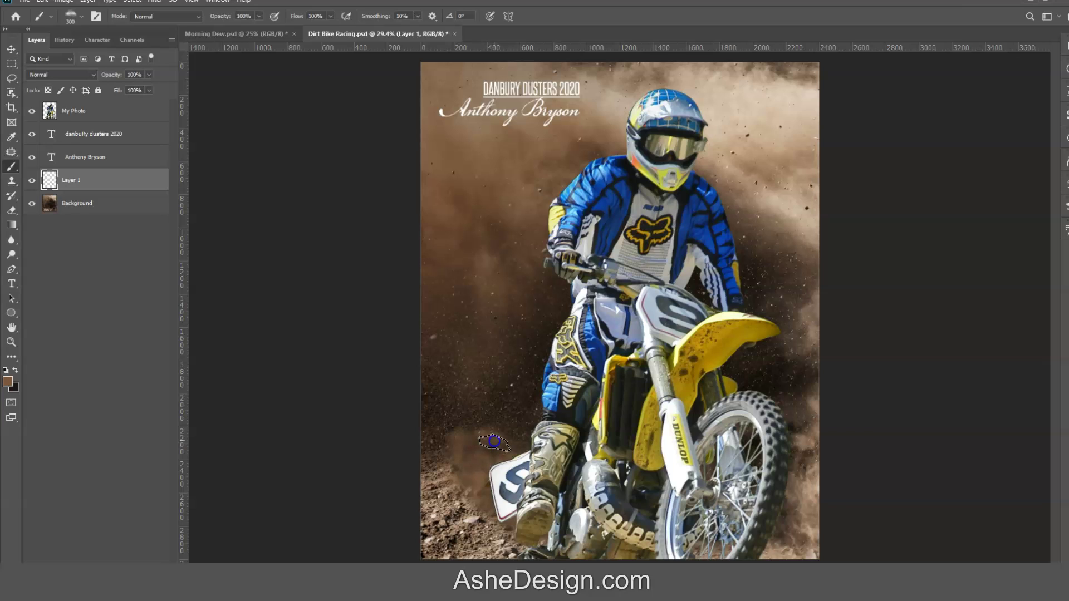
{"action": "key", "text": "]"}
{"action": "mouse_move", "coordinate": [492, 438]}
{"action": "left_mouse_down"}
{"action": "mouse_move", "coordinate": [494, 412]}
{"action": "mouse_move", "coordinate": [460, 423]}
{"action": "mouse_move", "coordinate": [437, 398]}
{"action": "mouse_move", "coordinate": [492, 380]}
{"action": "mouse_move", "coordinate": [492, 367]}
{"action": "mouse_move", "coordinate": [439, 351]}
{"action": "mouse_move", "coordinate": [493, 349]}
{"action": "mouse_move", "coordinate": [454, 349]}
{"action": "mouse_move", "coordinate": [472, 336]}
{"action": "left_mouse_up"}
Enlarge the brush to 900 px and extend the brown dust cloud across the dark background behind the rider
{"action": "key", "text": "]"}
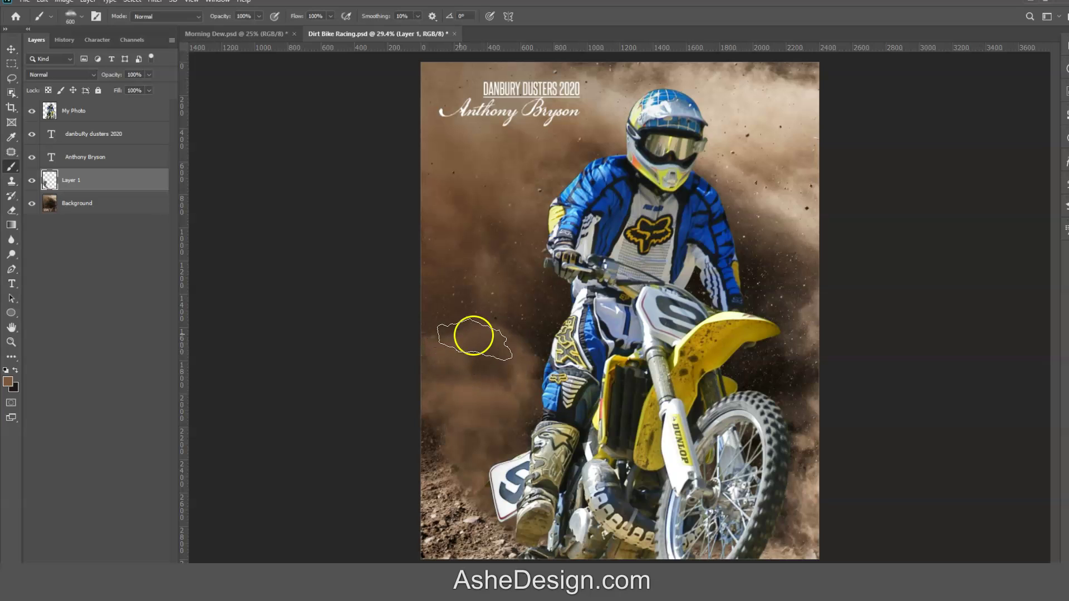
{"action": "key", "text": "bracketright"}
{"action": "key", "text": "bracketright"}
{"action": "key", "text": "bracketright"}
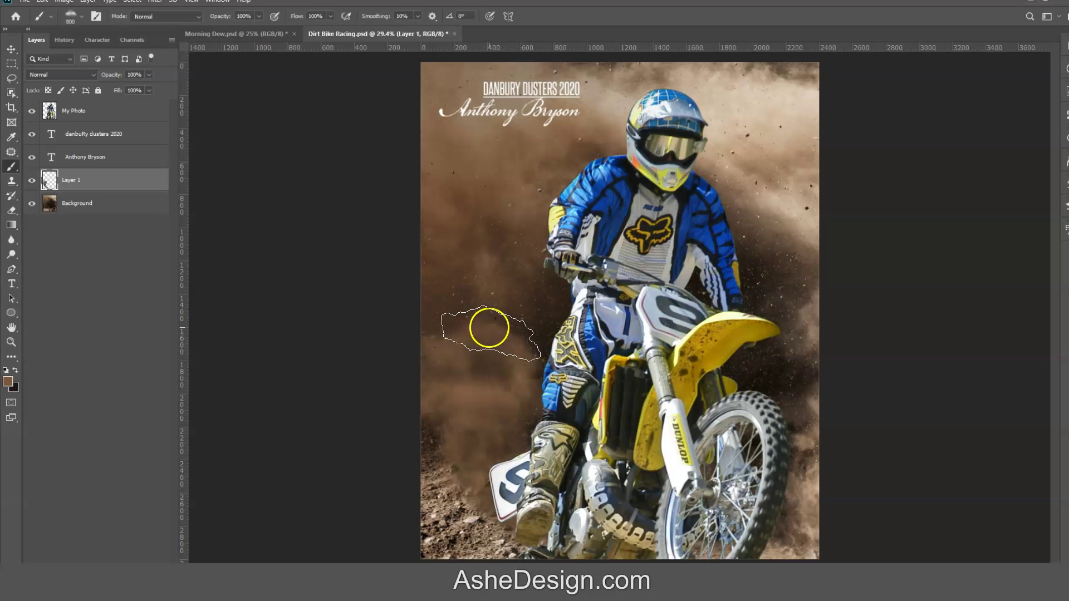
{"action": "mouse_move", "coordinate": [485, 317]}
{"action": "left_mouse_down"}
{"action": "mouse_move", "coordinate": [496, 310]}
{"action": "mouse_move", "coordinate": [461, 289]}
{"action": "mouse_move", "coordinate": [451, 262]}
{"action": "mouse_move", "coordinate": [520, 236]}
{"action": "mouse_move", "coordinate": [545, 262]}
{"action": "mouse_move", "coordinate": [438, 441]}
{"action": "left_mouse_up"}
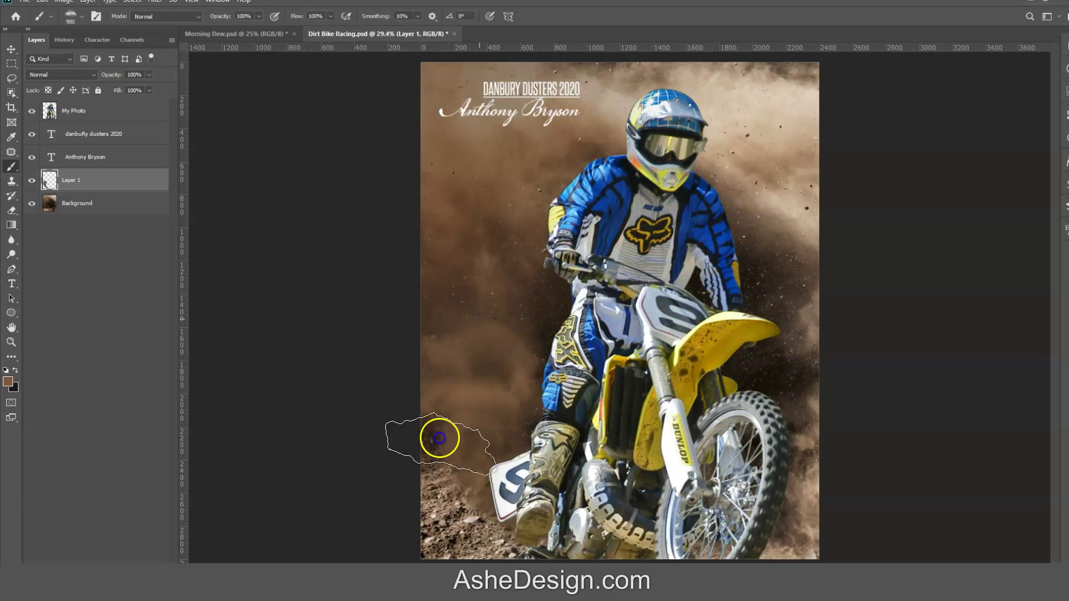
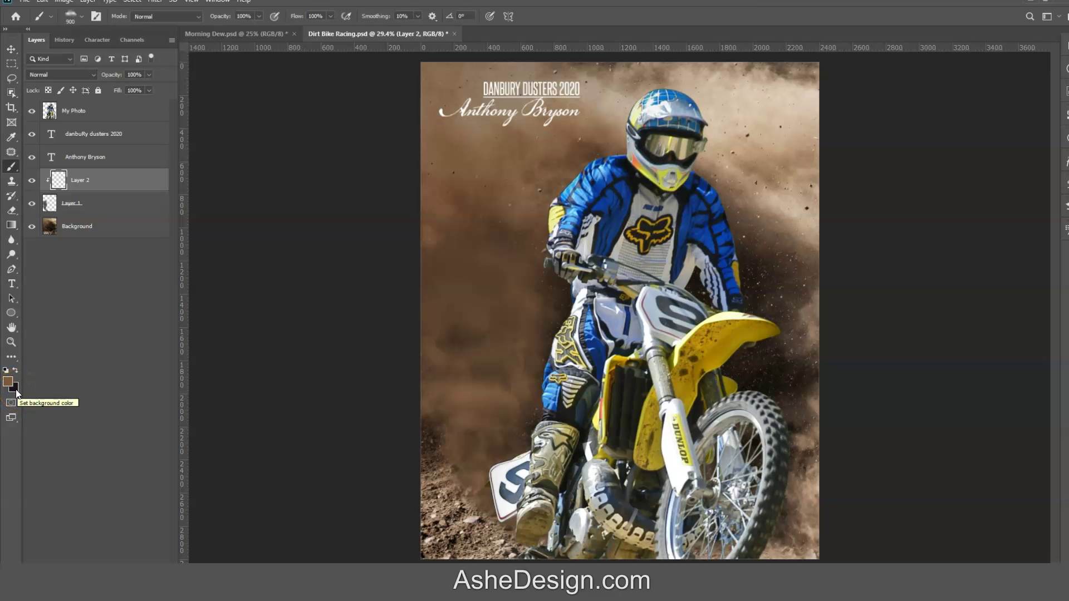
Swap the colors, change the foreground color to white, and return to the Brush tool
{"action": "key", "text": "x"}
{"action": "left_click", "coordinate": [9, 383]}
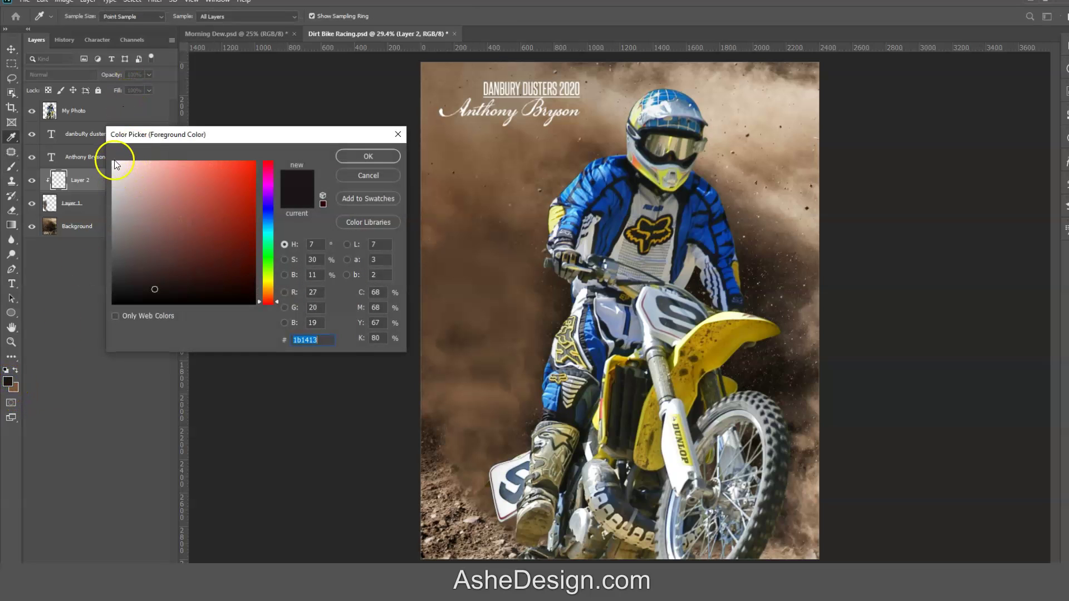
{"action": "left_click", "coordinate": [114, 163]}
{"action": "left_click", "coordinate": [367, 157]}
{"action": "key", "text": "b"}
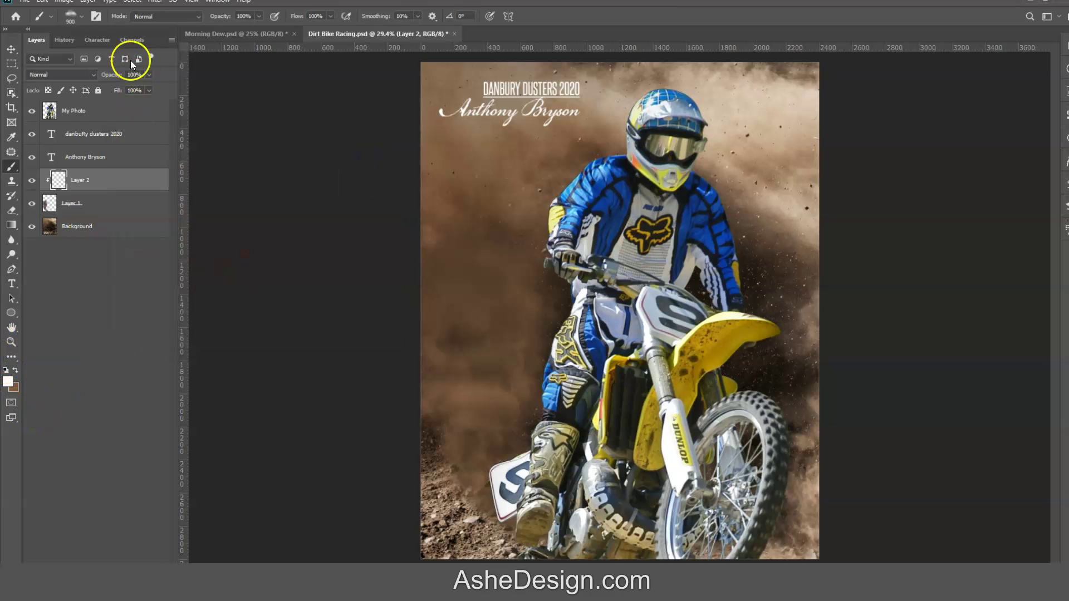
Choose the ASHE Clouds 2-Tone 3 brush and set Layer 2's blend mode to Linear Burn
{"action": "left_click", "coordinate": [81, 18]}
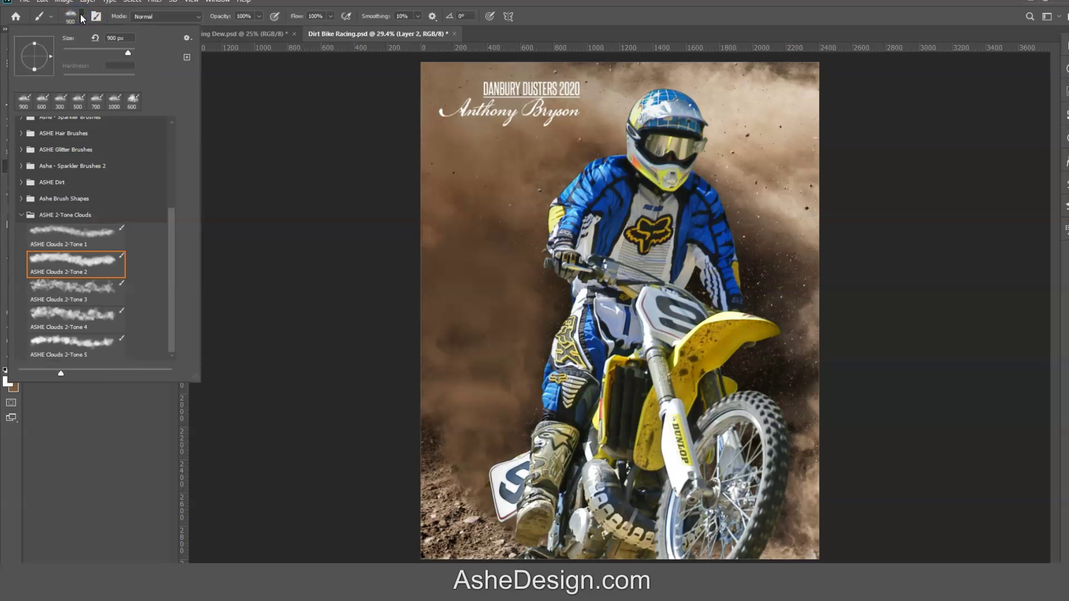
{"action": "left_click", "coordinate": [95, 299]}
{"action": "left_click", "coordinate": [111, 478]}
{"action": "left_click", "coordinate": [111, 479]}
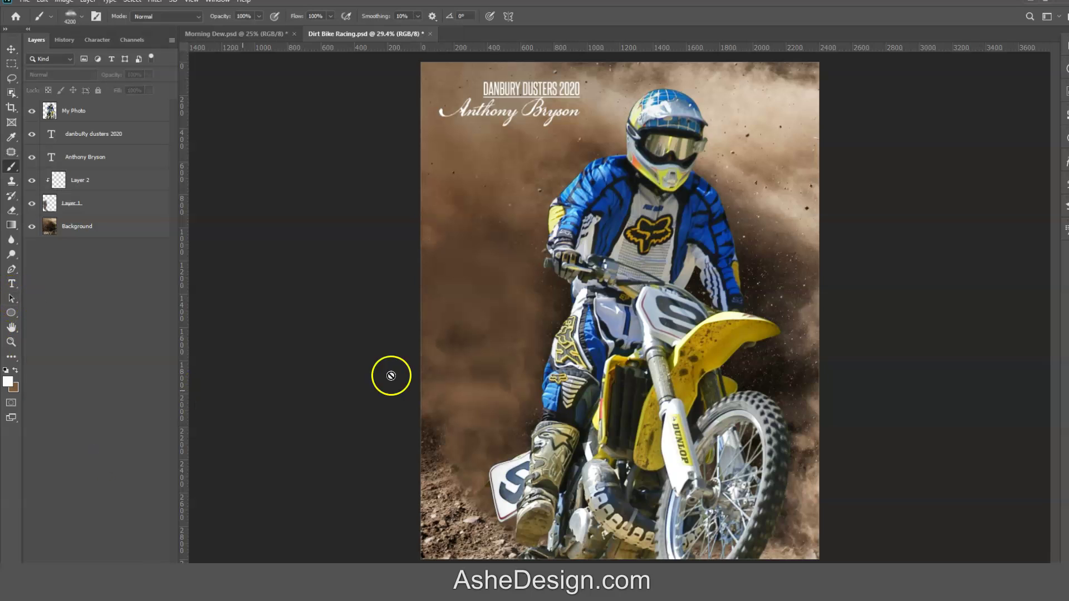
{"action": "left_click", "coordinate": [108, 178]}
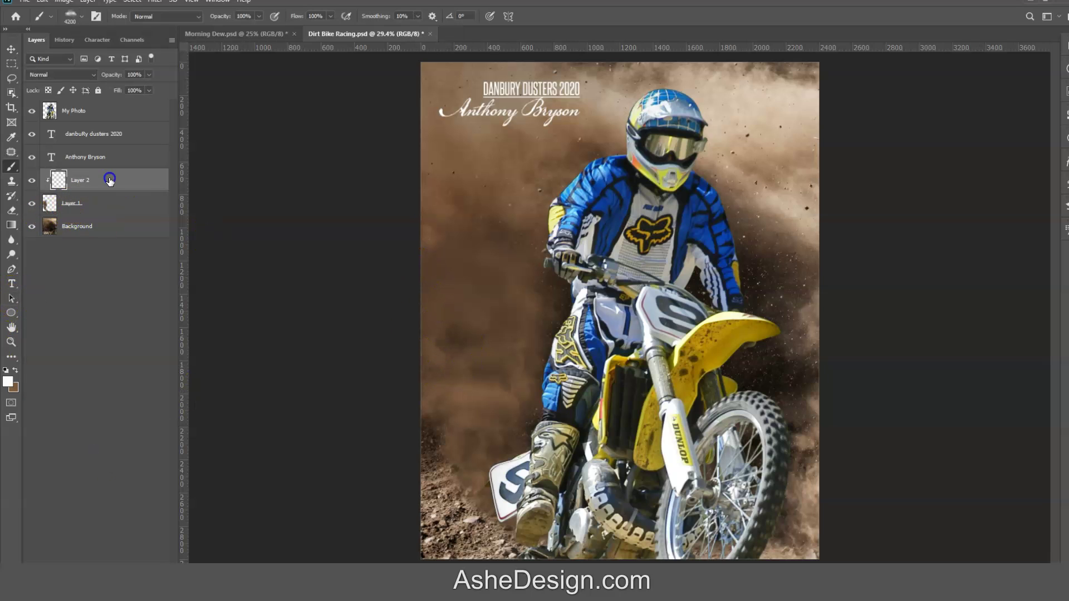
{"action": "left_click", "coordinate": [72, 75]}
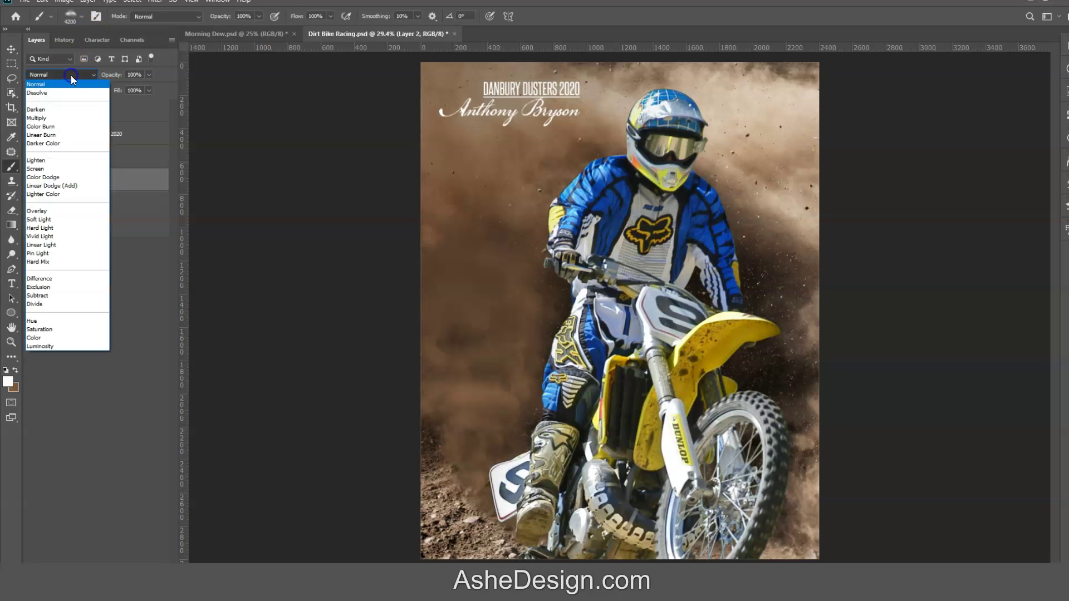
{"action": "left_click", "coordinate": [49, 135]}
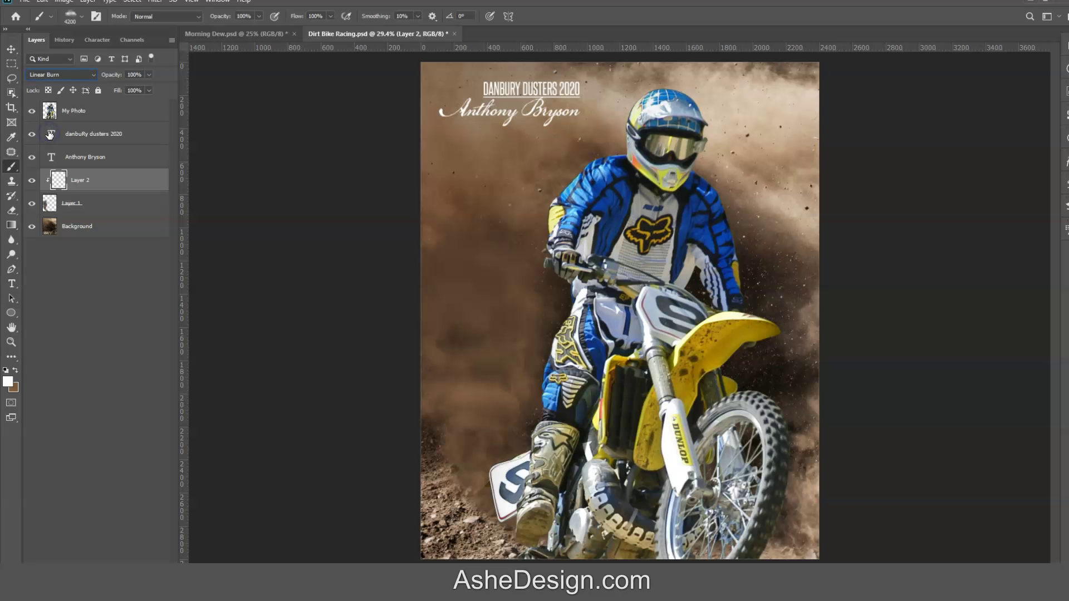
Reduce the brush to 700 px and paint shading over the dust on Layer 2, swapping brown to the foreground for the darker center
{"action": "left_click", "coordinate": [88, 183], "text": "ctrl"}
{"action": "mouse_move", "coordinate": [499, 359]}
{"action": "left_mouse_down"}
{"action": "mouse_move", "coordinate": [494, 335]}
{"action": "mouse_move", "coordinate": [491, 373]}
{"action": "mouse_move", "coordinate": [452, 358]}
{"action": "mouse_move", "coordinate": [468, 351]}
{"action": "mouse_move", "coordinate": [449, 430]}
{"action": "mouse_move", "coordinate": [462, 440]}
{"action": "mouse_move", "coordinate": [461, 459]}
{"action": "left_mouse_up"}
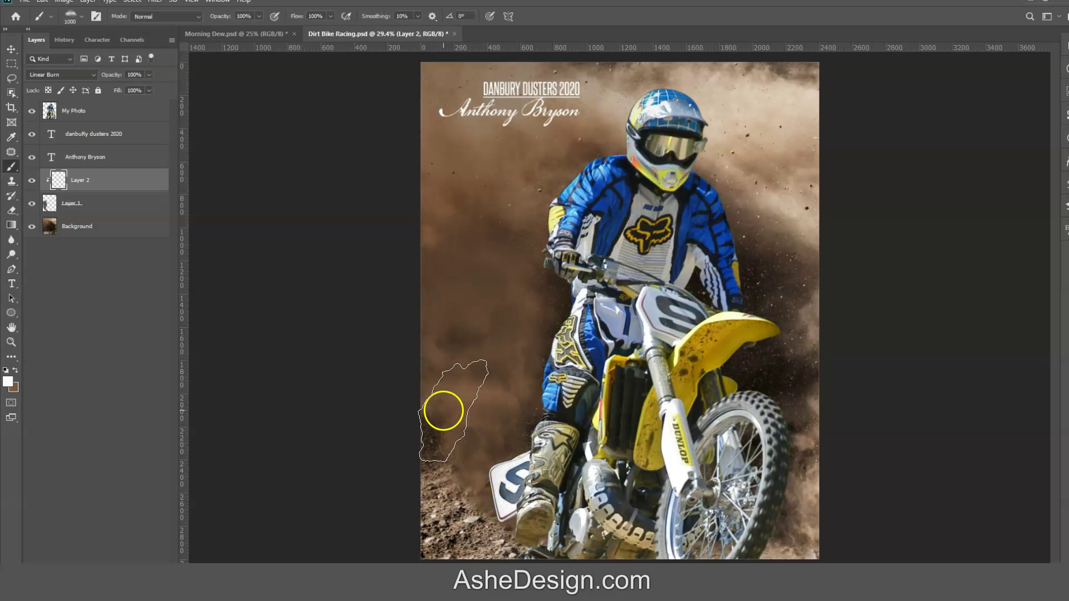
{"action": "left_click_drag", "start_coordinate": [478, 490], "coordinate": [443, 436]}
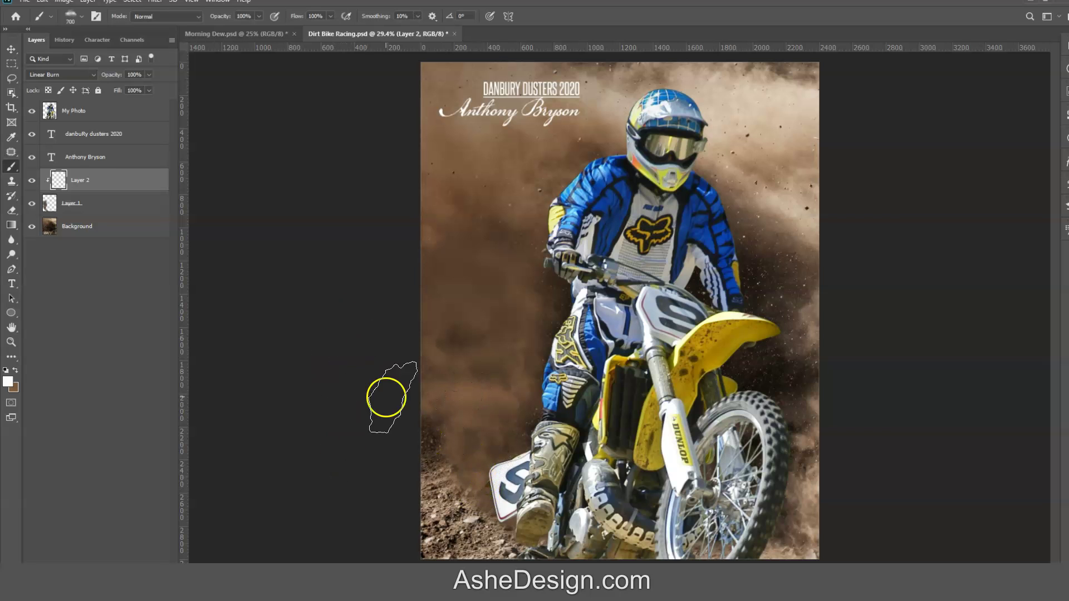
{"action": "mouse_move", "coordinate": [467, 496]}
{"action": "left_mouse_down"}
{"action": "mouse_move", "coordinate": [433, 378]}
{"action": "mouse_move", "coordinate": [448, 420]}
{"action": "mouse_move", "coordinate": [440, 350]}
{"action": "mouse_move", "coordinate": [456, 437]}
{"action": "mouse_move", "coordinate": [381, 282]}
{"action": "mouse_move", "coordinate": [398, 249]}
{"action": "mouse_move", "coordinate": [435, 381]}
{"action": "mouse_move", "coordinate": [418, 279]}
{"action": "mouse_move", "coordinate": [510, 418]}
{"action": "mouse_move", "coordinate": [473, 345]}
{"action": "mouse_move", "coordinate": [418, 262]}
{"action": "left_mouse_up"}
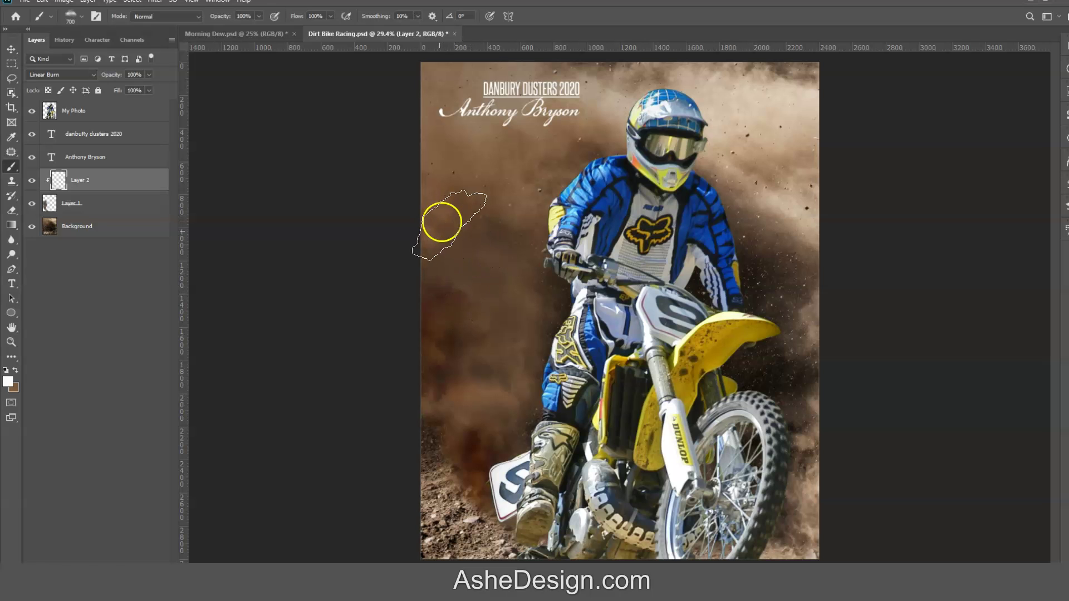
{"action": "mouse_move", "coordinate": [441, 226]}
{"action": "left_mouse_down"}
{"action": "mouse_move", "coordinate": [452, 457]}
{"action": "mouse_move", "coordinate": [442, 409]}
{"action": "mouse_move", "coordinate": [446, 441]}
{"action": "mouse_move", "coordinate": [429, 453]}
{"action": "left_mouse_up"}
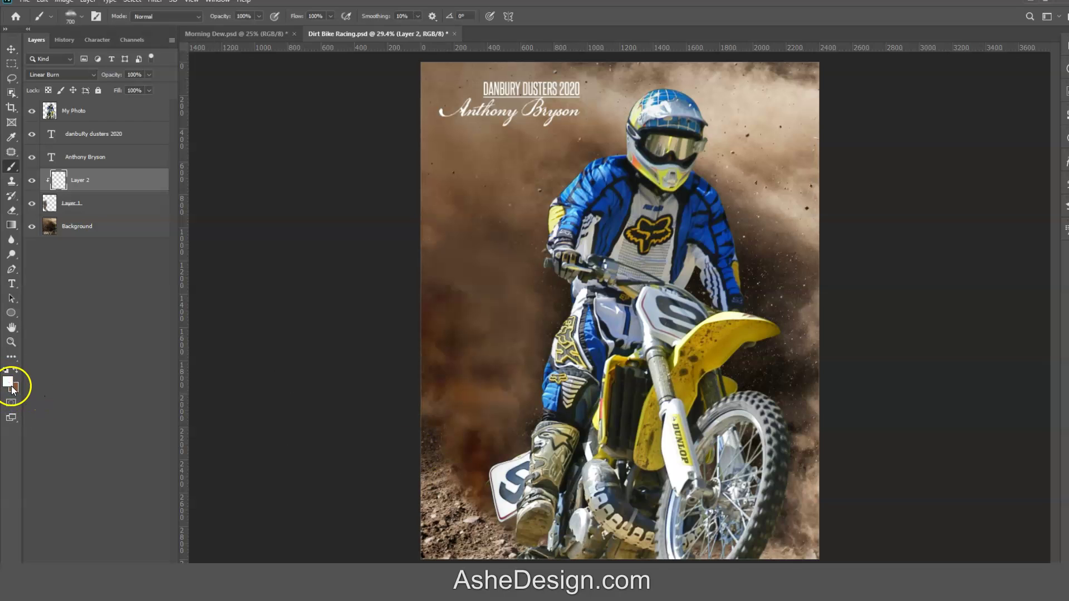
{"action": "key", "text": "x"}
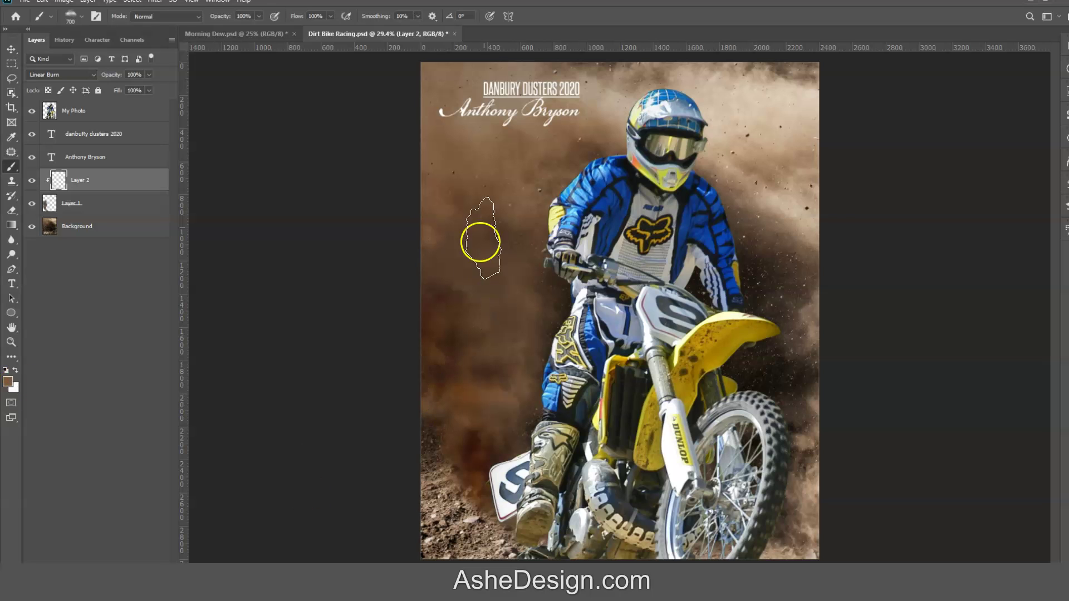
{"action": "mouse_move", "coordinate": [492, 233]}
{"action": "left_mouse_down"}
{"action": "mouse_move", "coordinate": [508, 317]}
{"action": "mouse_move", "coordinate": [532, 263]}
{"action": "mouse_move", "coordinate": [509, 273]}
{"action": "mouse_move", "coordinate": [535, 373]}
{"action": "left_mouse_up"}
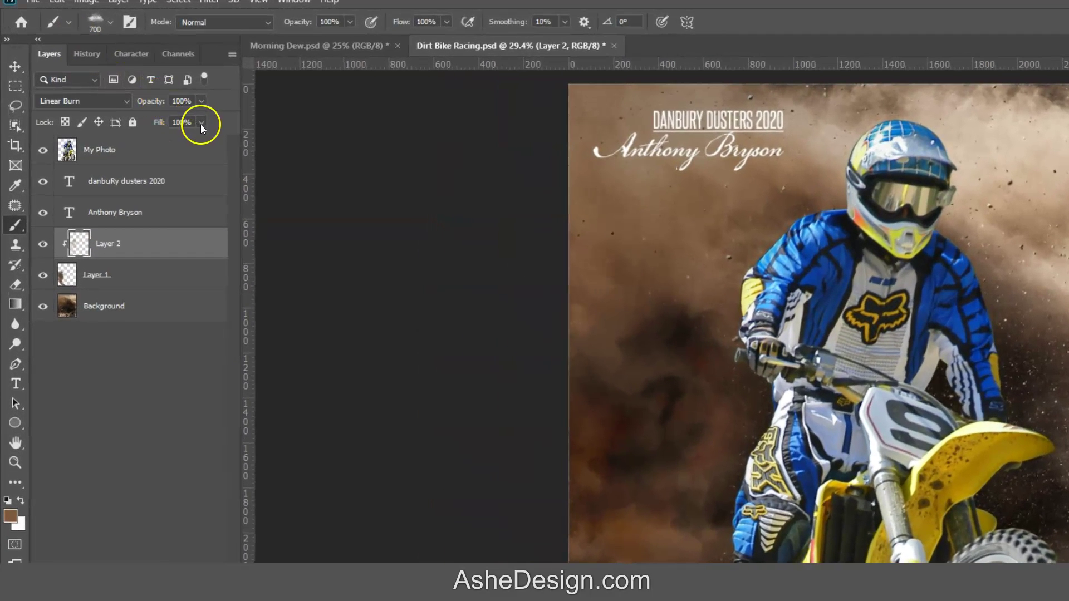
Set Layer 2's fill to 50% to soften the dust shading
{"action": "left_click", "coordinate": [191, 122]}
{"action": "type", "text": "75"}
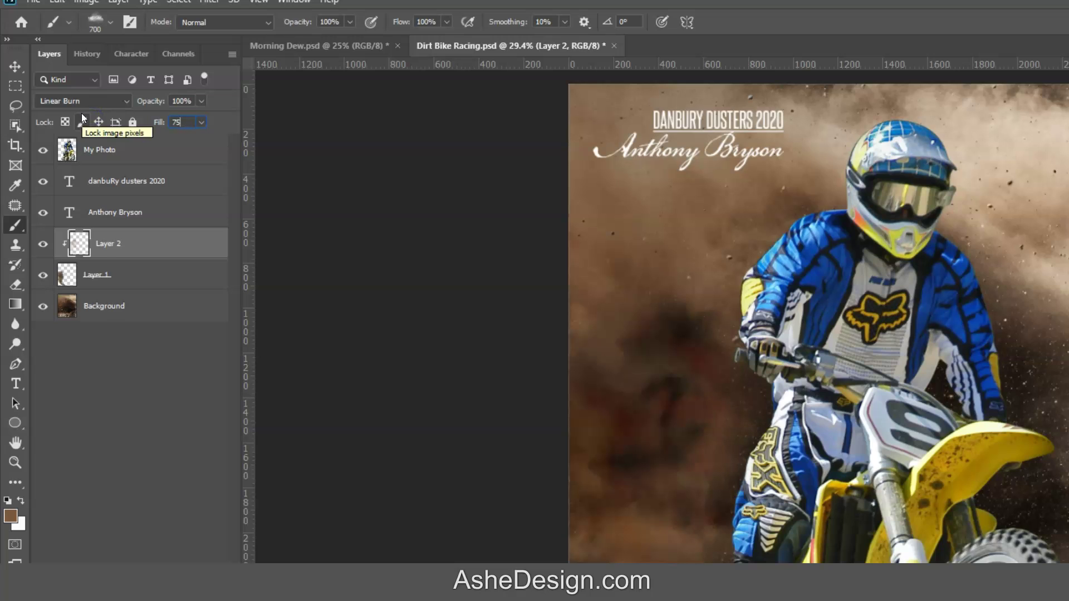
{"action": "left_click", "coordinate": [192, 121]}
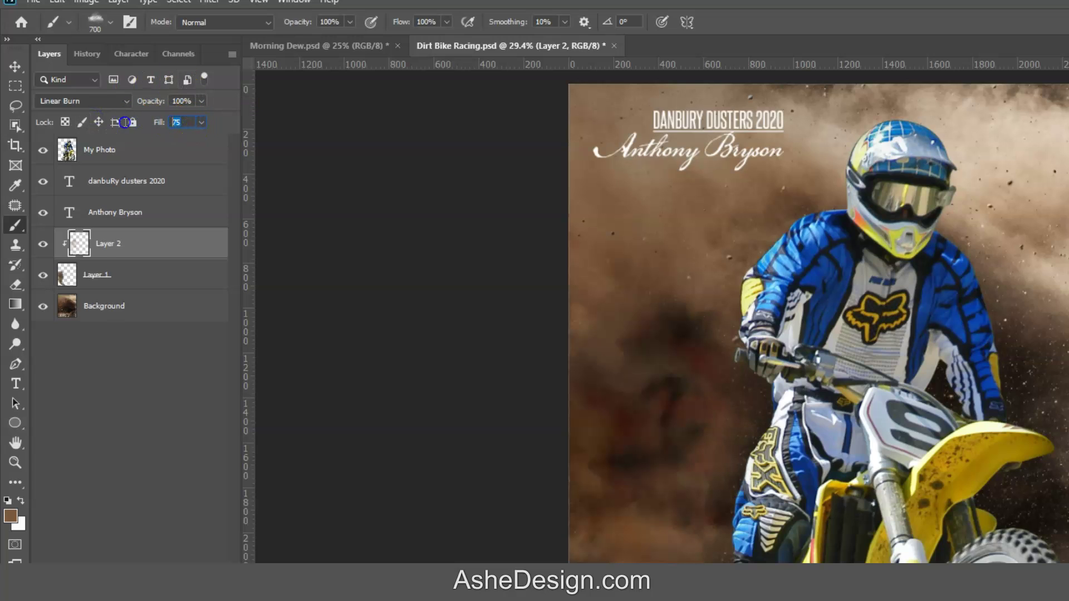
{"action": "type", "text": "50"}
{"action": "key", "text": "Return"}
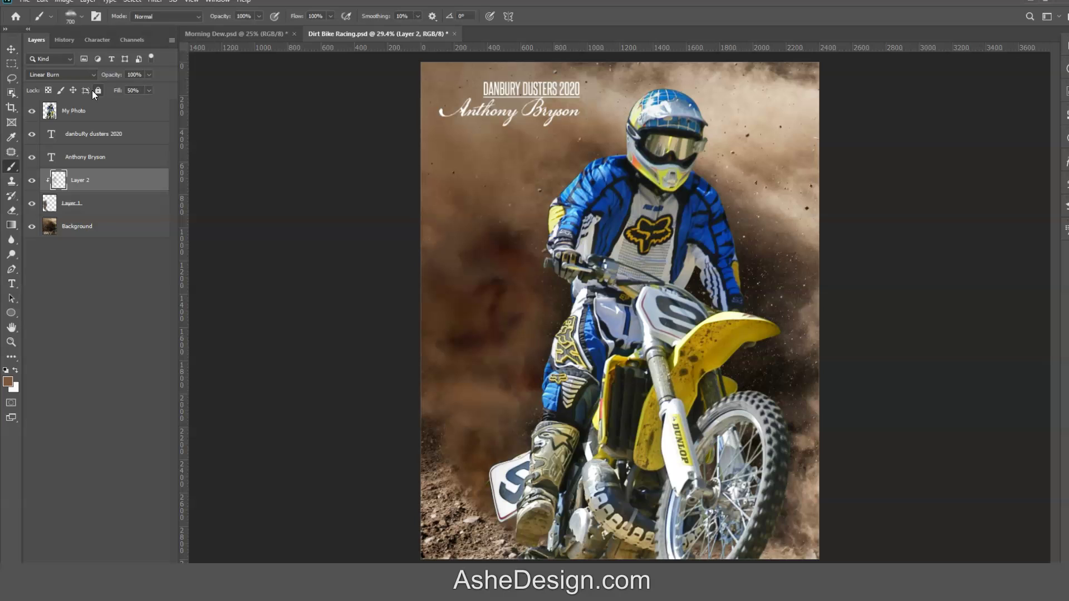
Add a new layer above Layer 2 and make it a clipping mask
{"action": "left_click", "coordinate": [92, 182]}
{"action": "left_click", "coordinate": [144, 576]}
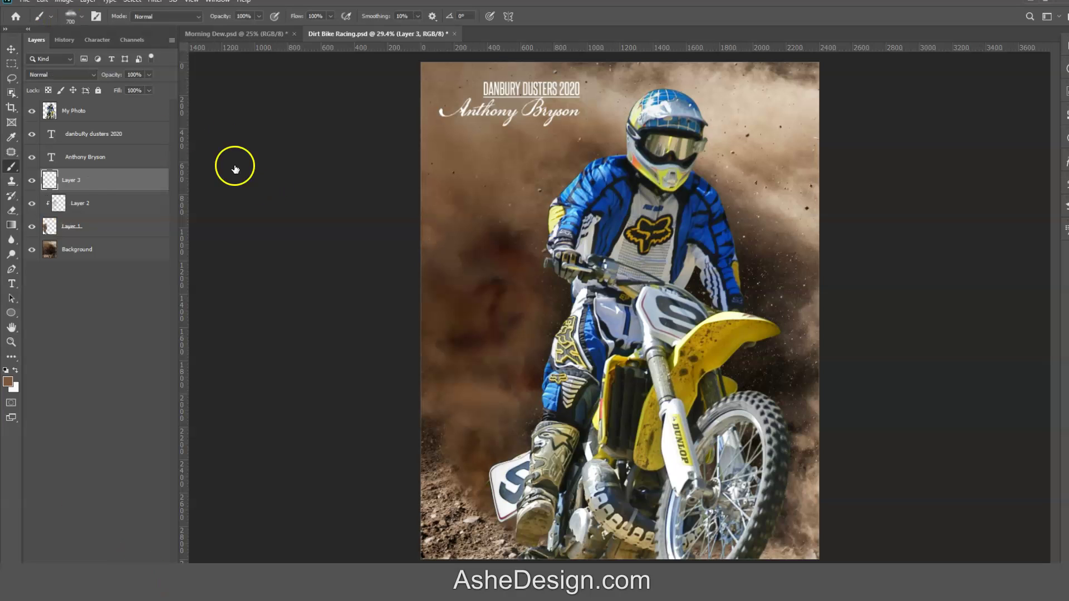
{"action": "right_click", "coordinate": [91, 182]}
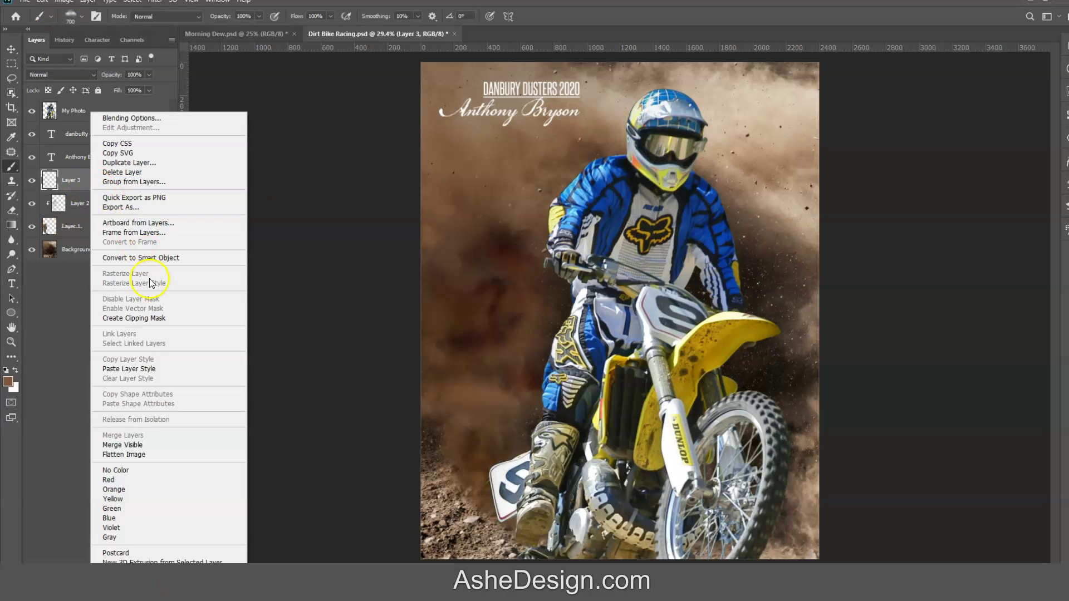
{"action": "left_click", "coordinate": [139, 318]}
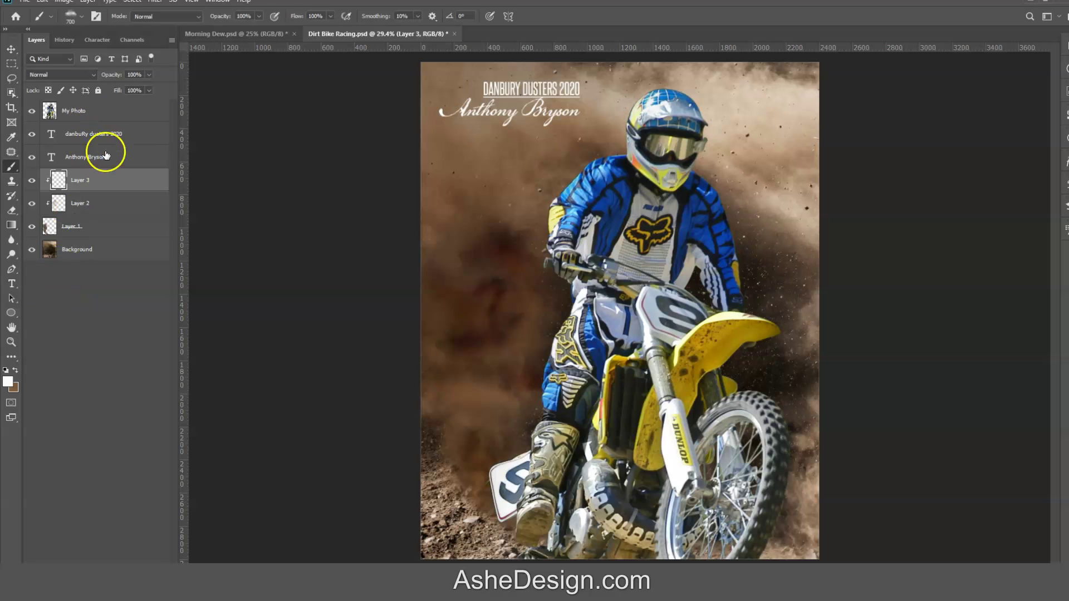
Set Layer 3's blend mode to Hard Light and paint white highlights over the dust to the left of the rider
{"action": "left_click", "coordinate": [78, 78]}
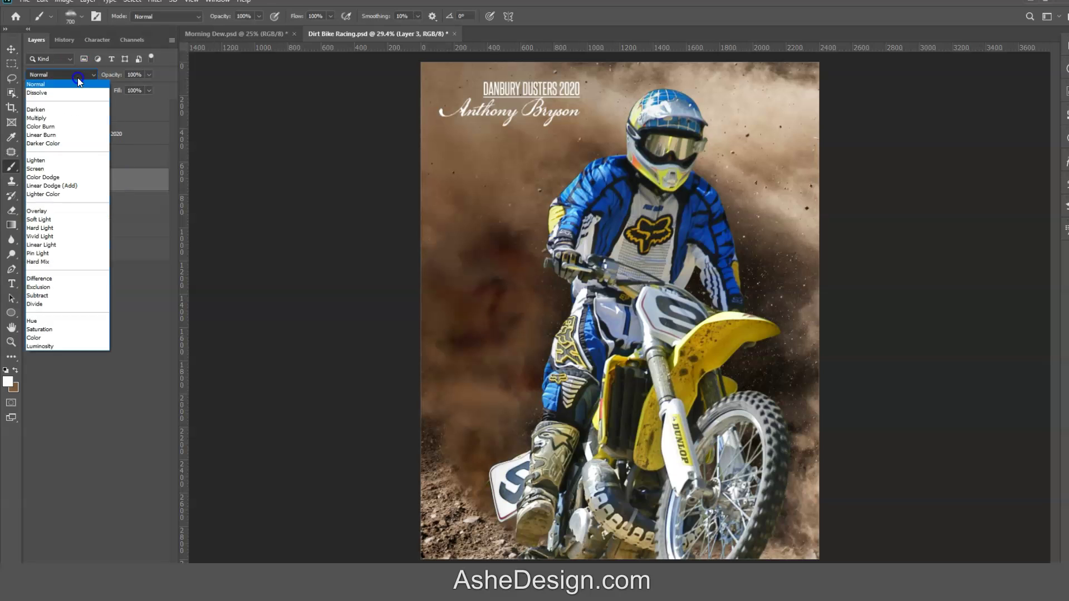
{"action": "left_click", "coordinate": [57, 230]}
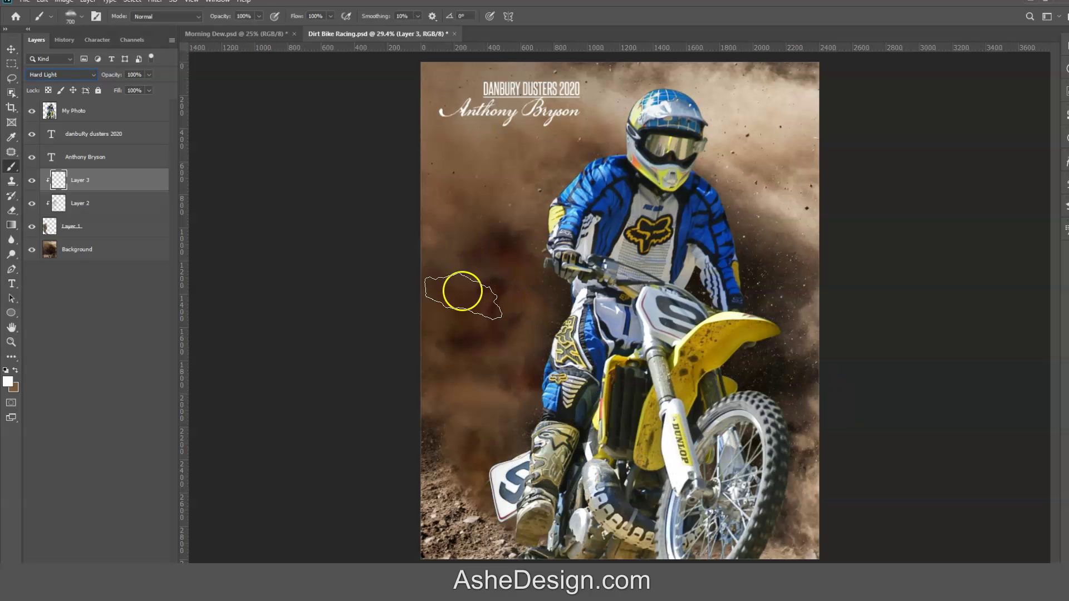
{"action": "mouse_move", "coordinate": [433, 255]}
{"action": "left_mouse_down"}
{"action": "mouse_move", "coordinate": [403, 351]}
{"action": "mouse_move", "coordinate": [442, 312]}
{"action": "left_mouse_up"}
{"action": "mouse_move", "coordinate": [538, 519]}
{"action": "left_mouse_down"}
{"action": "mouse_move", "coordinate": [477, 458]}
{"action": "mouse_move", "coordinate": [470, 410]}
{"action": "left_mouse_up"}
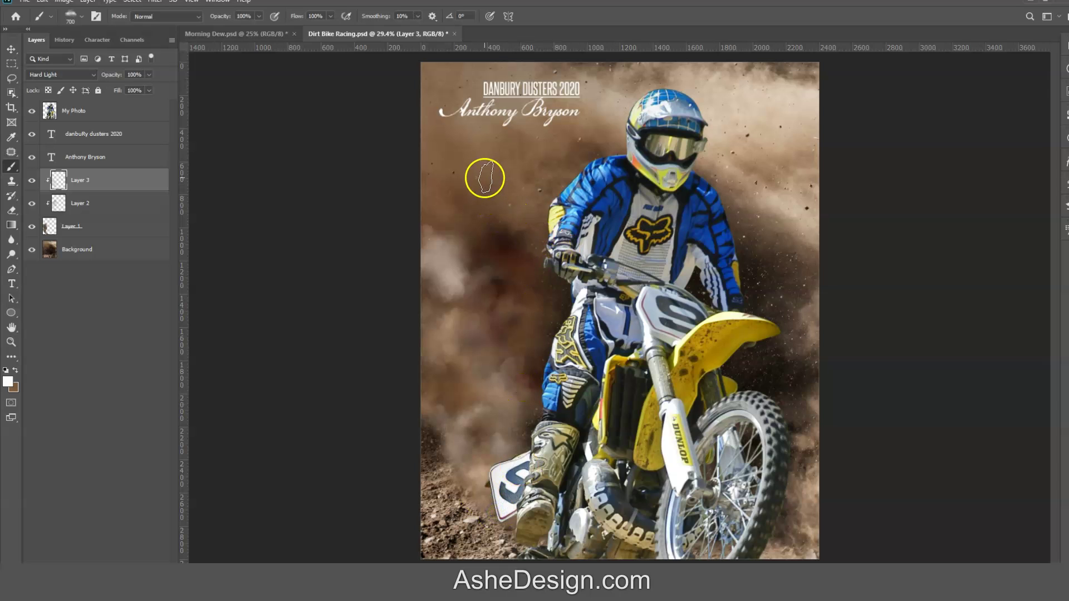
{"action": "left_click_drag", "start_coordinate": [477, 227], "coordinate": [515, 267]}
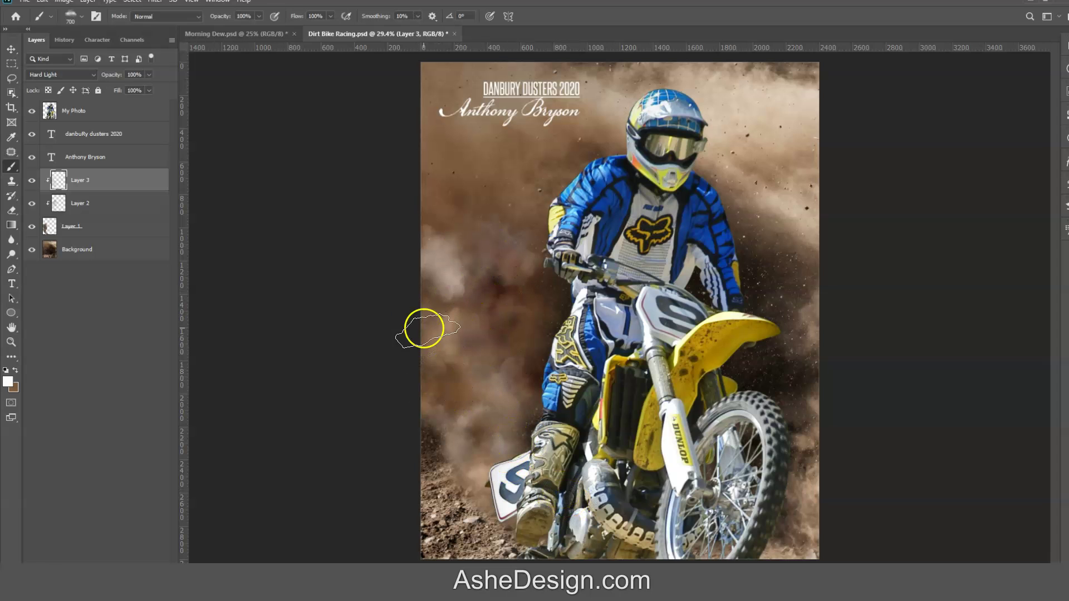
{"action": "left_click_drag", "start_coordinate": [451, 384], "coordinate": [485, 458]}
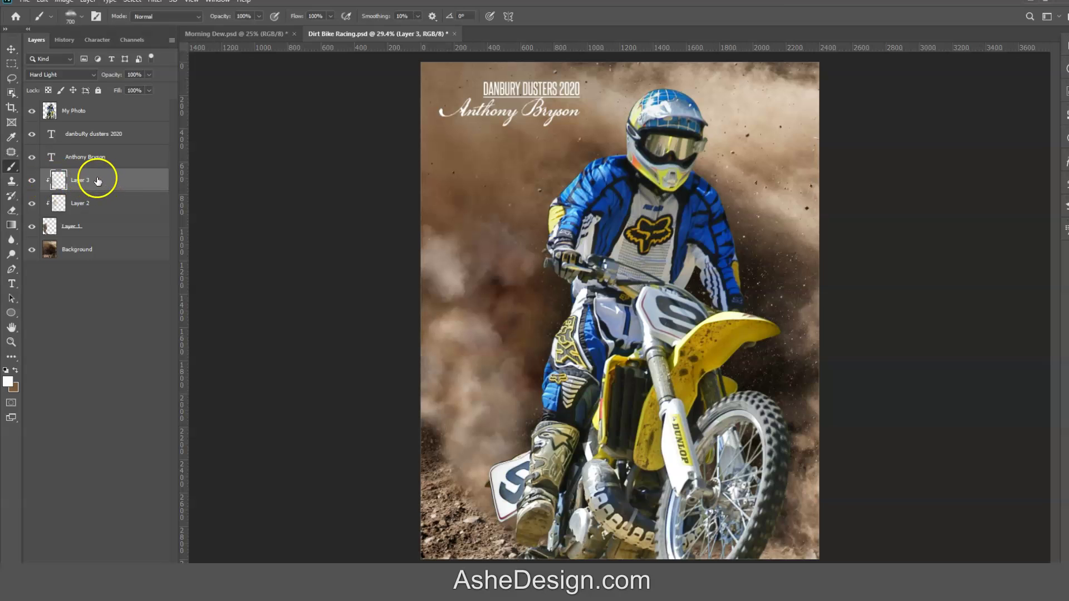
Move Layer 3 beneath Layer 2 and set Layer 2's fill to 77%
{"action": "left_click_drag", "start_coordinate": [98, 179], "coordinate": [100, 216]}
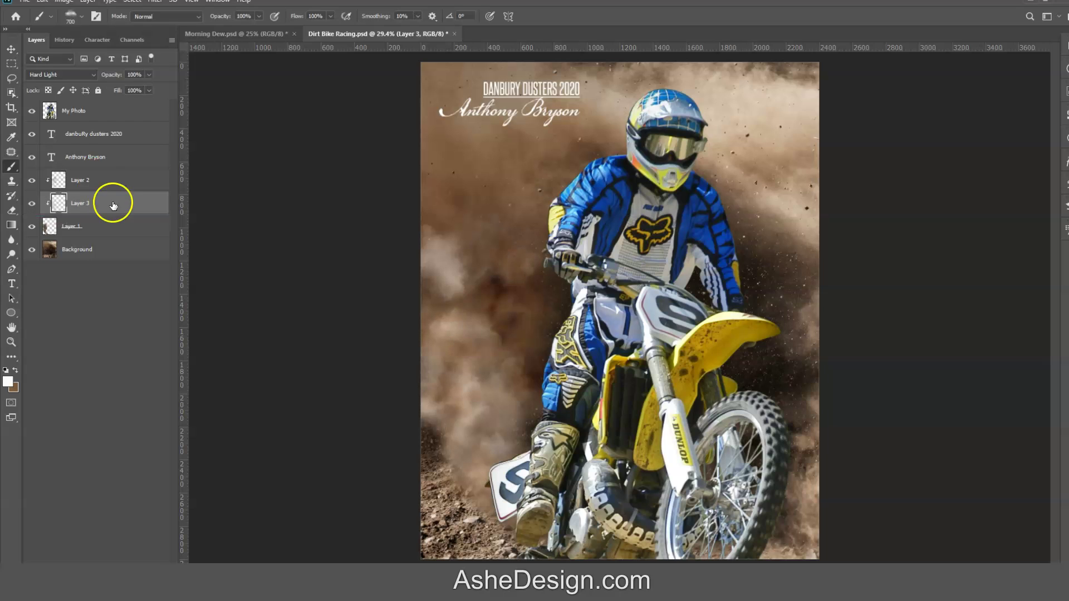
{"action": "left_click", "coordinate": [87, 180]}
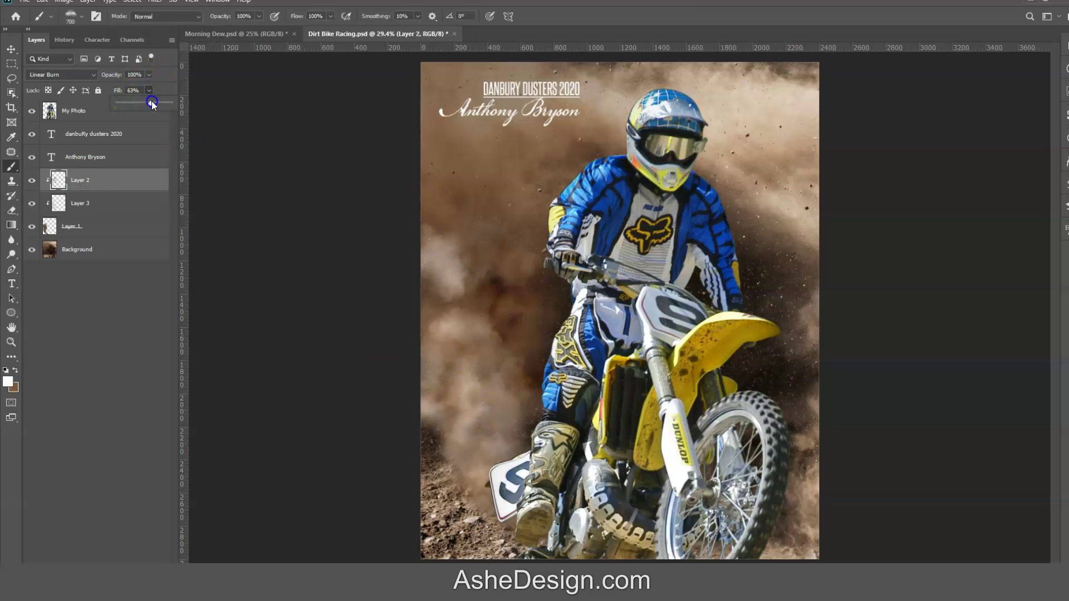
{"action": "left_click_drag", "start_coordinate": [152, 103], "coordinate": [160, 103]}
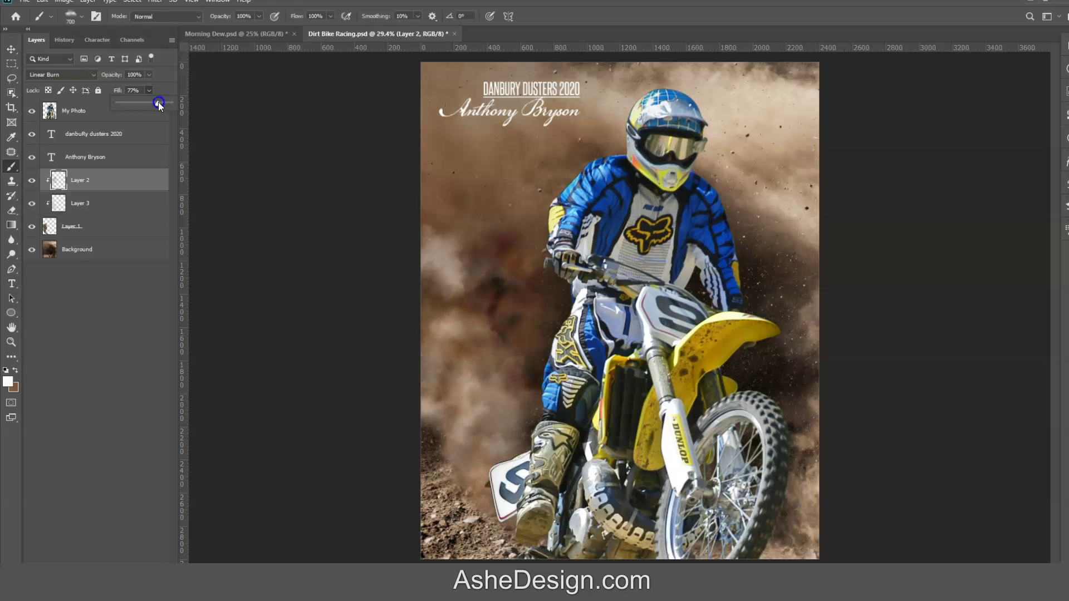
Change Layer 2's blend mode to Darker Color
{"action": "left_click", "coordinate": [92, 75]}
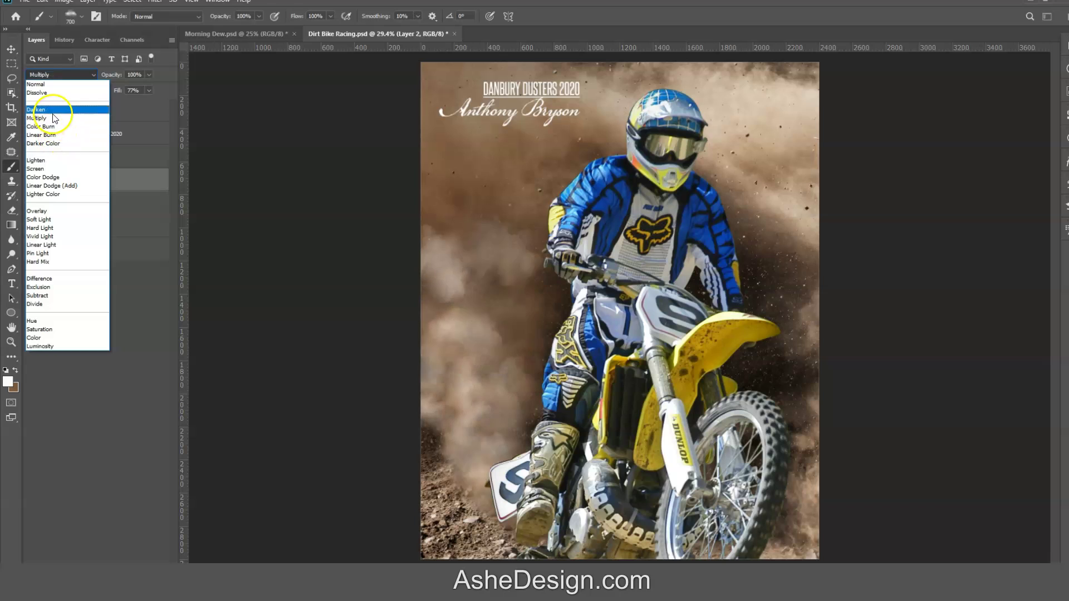
{"action": "left_click", "coordinate": [57, 145]}
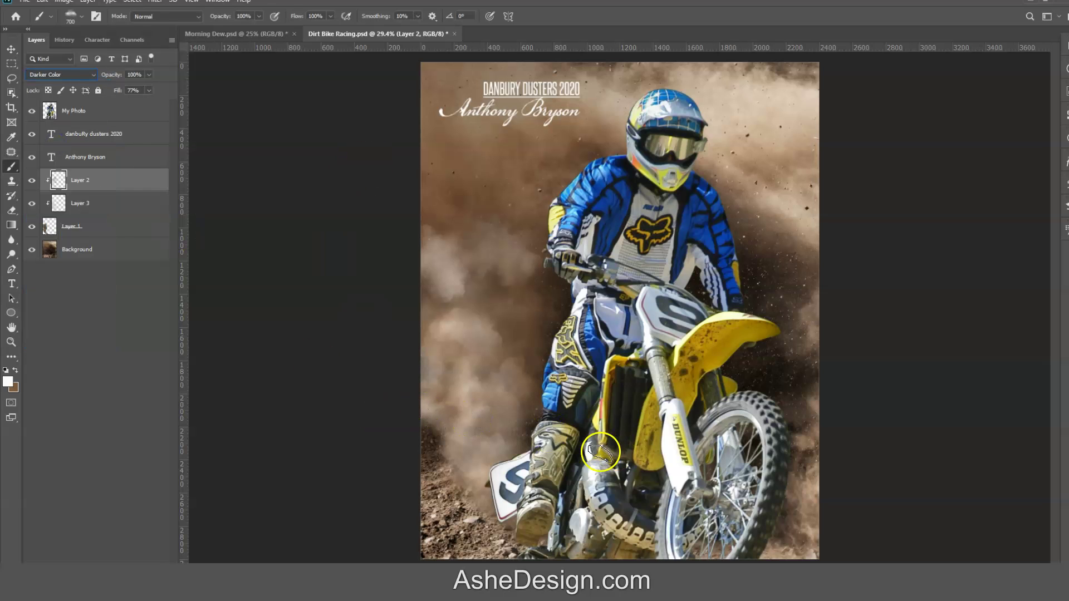